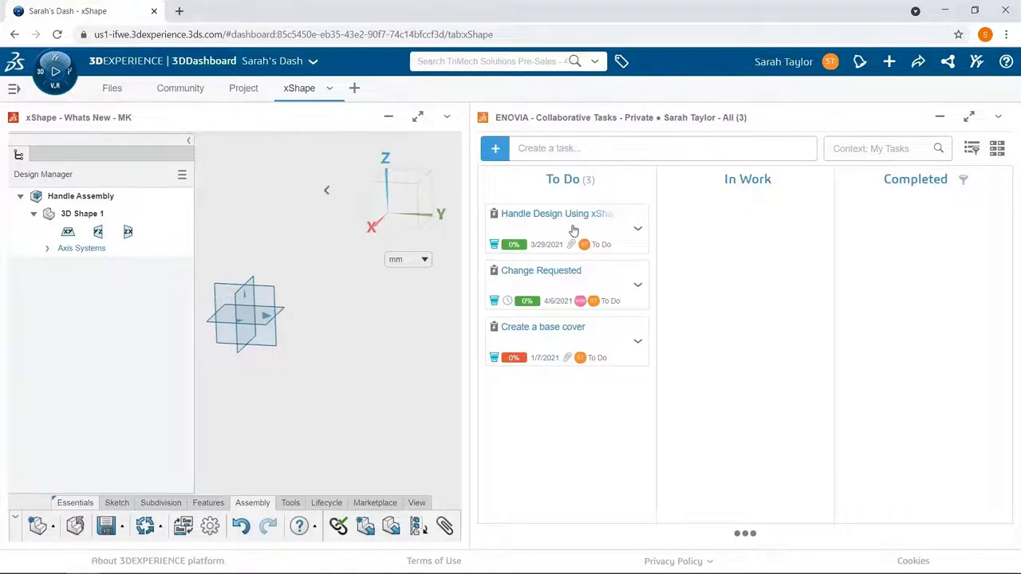
Review the Carving Knife project's schedule and task board, and return to the xShape dashboard.
click(237, 89)
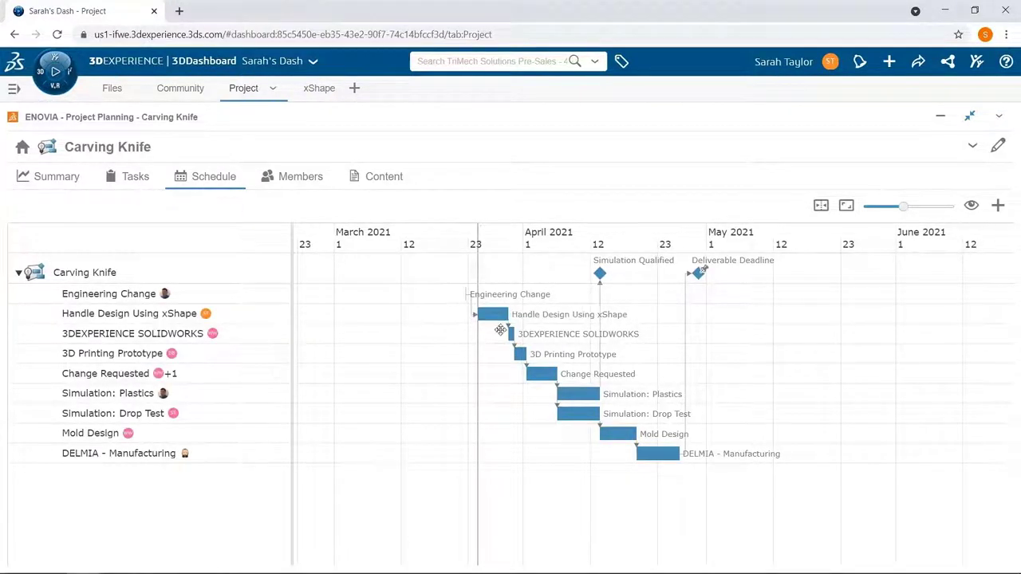
click(136, 178)
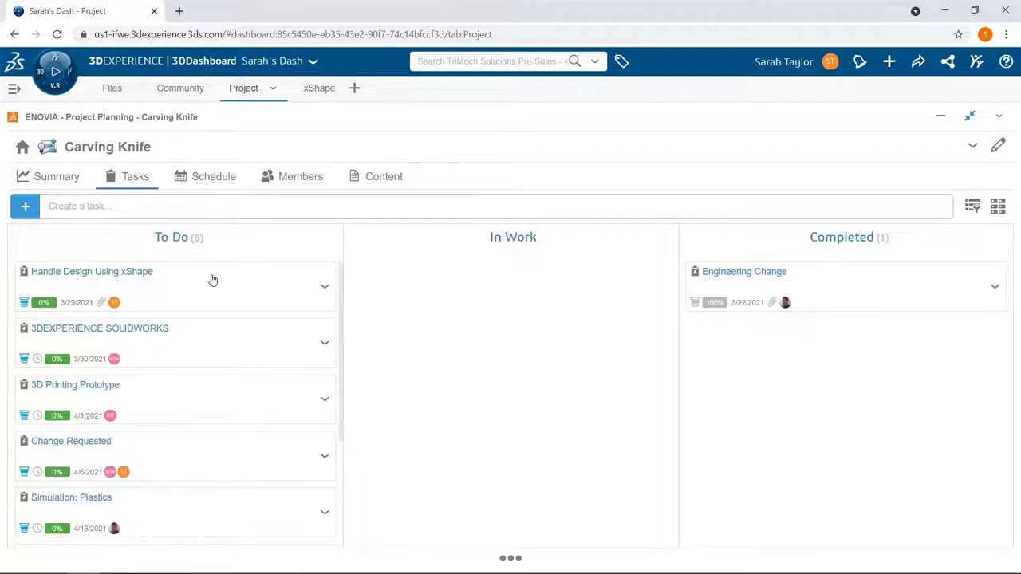
click(311, 89)
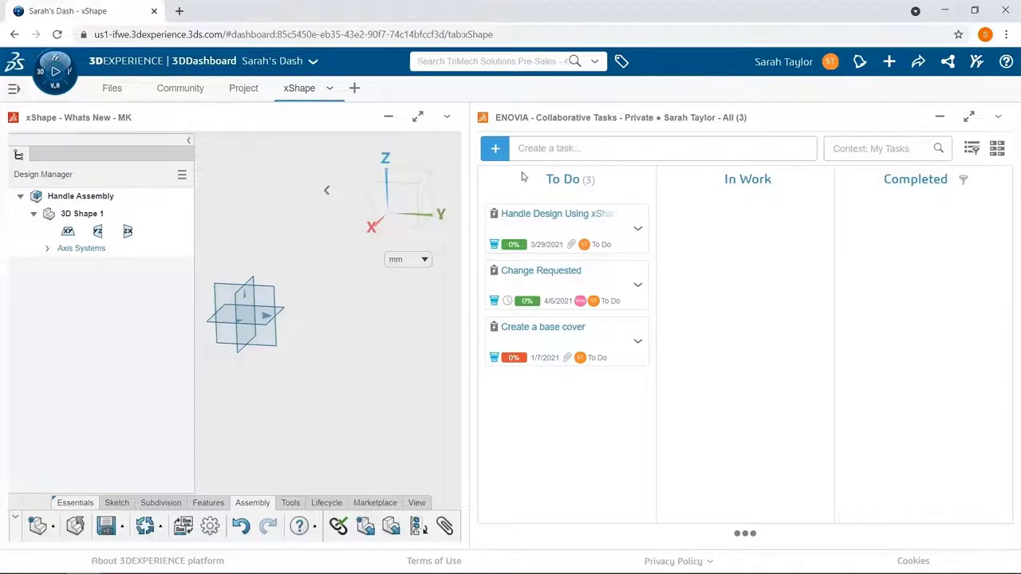
Set the Handle Design Using xShape task to In Work and open its details at the attachments.
drag(549, 222, 729, 221)
click(818, 185)
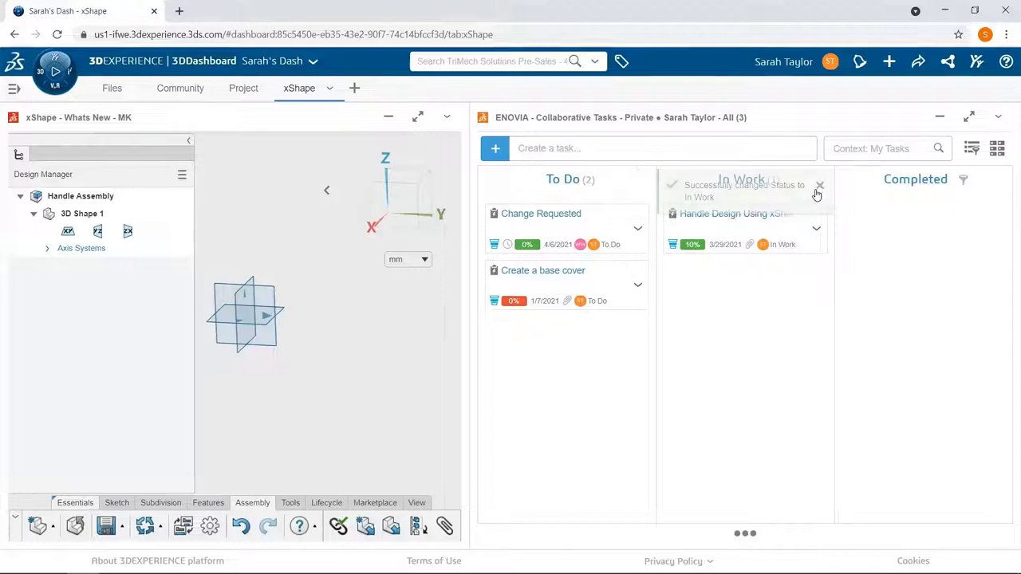
click(729, 223)
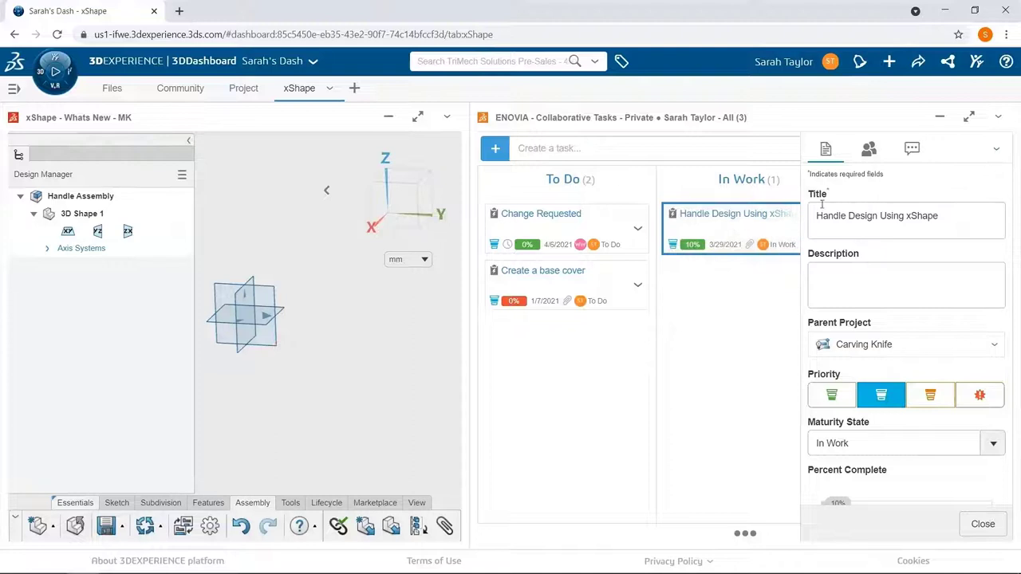
drag(1010, 185, 1010, 356)
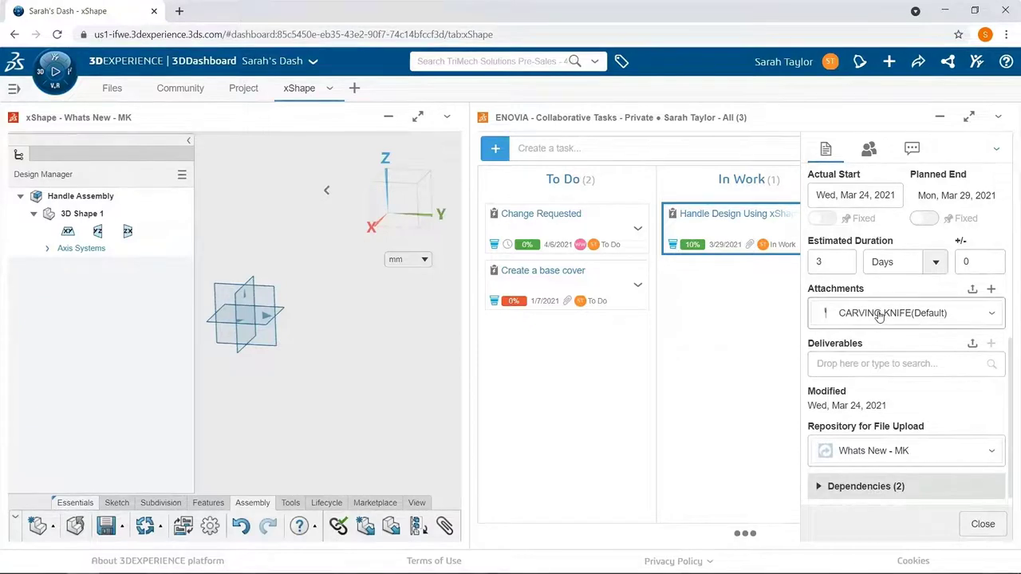
Insert one instance of the attached CARVING KNIFE, revision B.1, into the Handle Assembly and close the task details.
drag(880, 314, 318, 256)
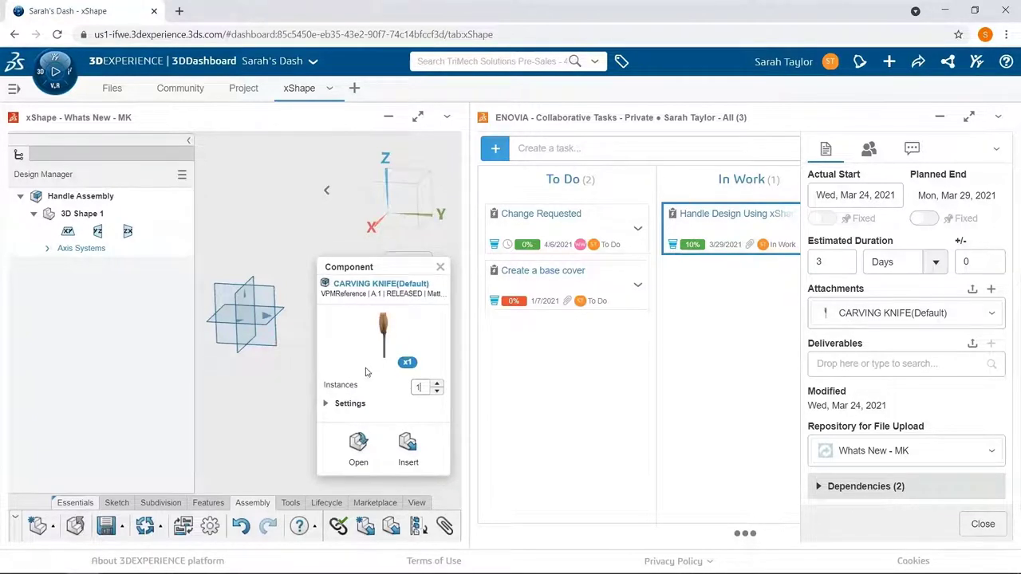
click(343, 406)
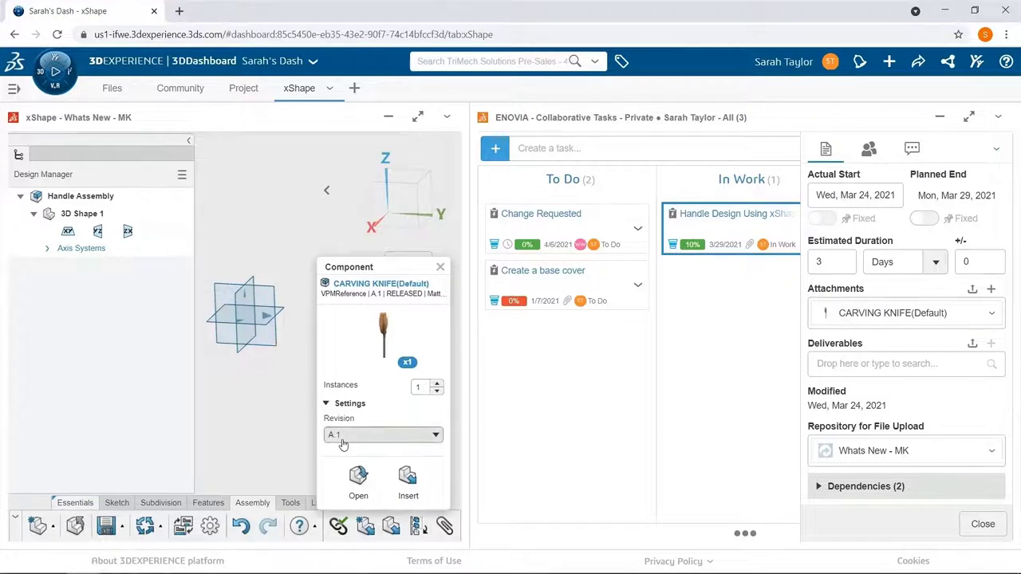
click(343, 435)
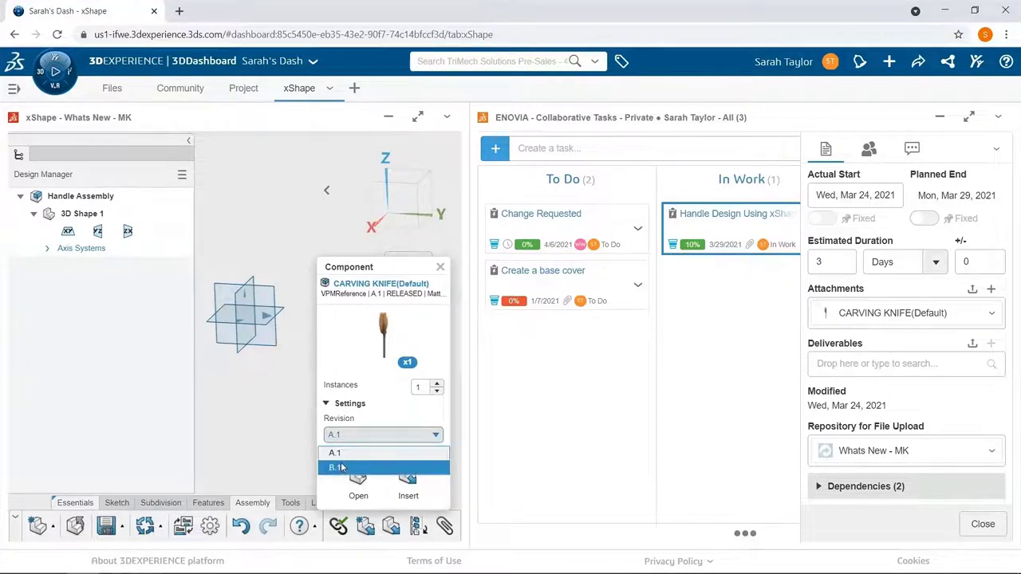
click(341, 466)
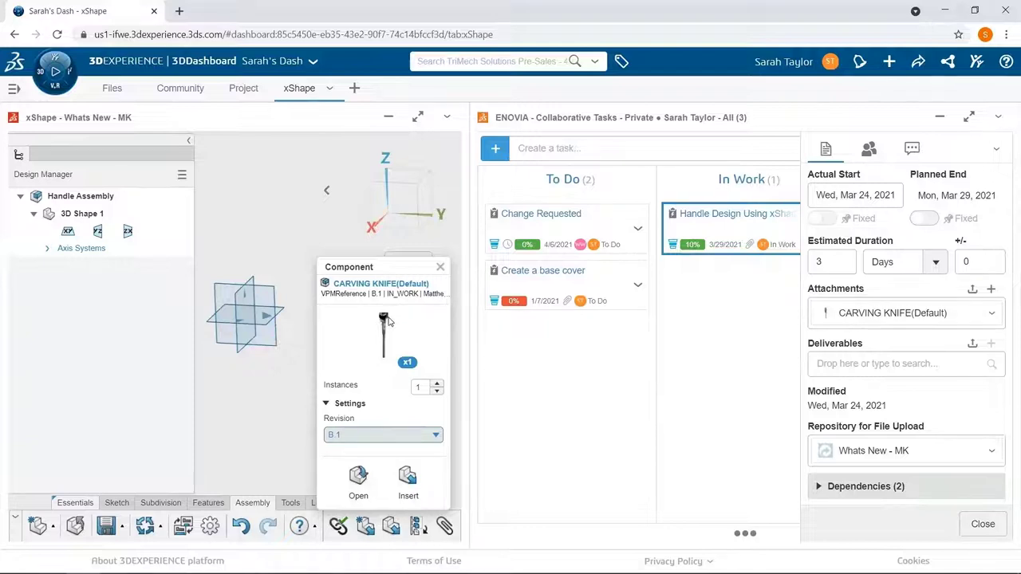
click(408, 488)
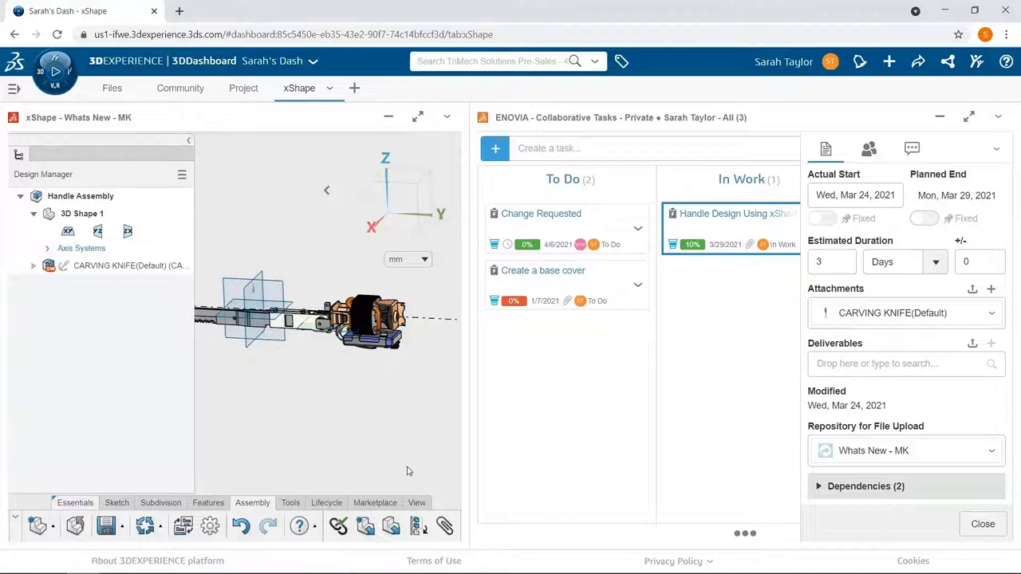
click(982, 526)
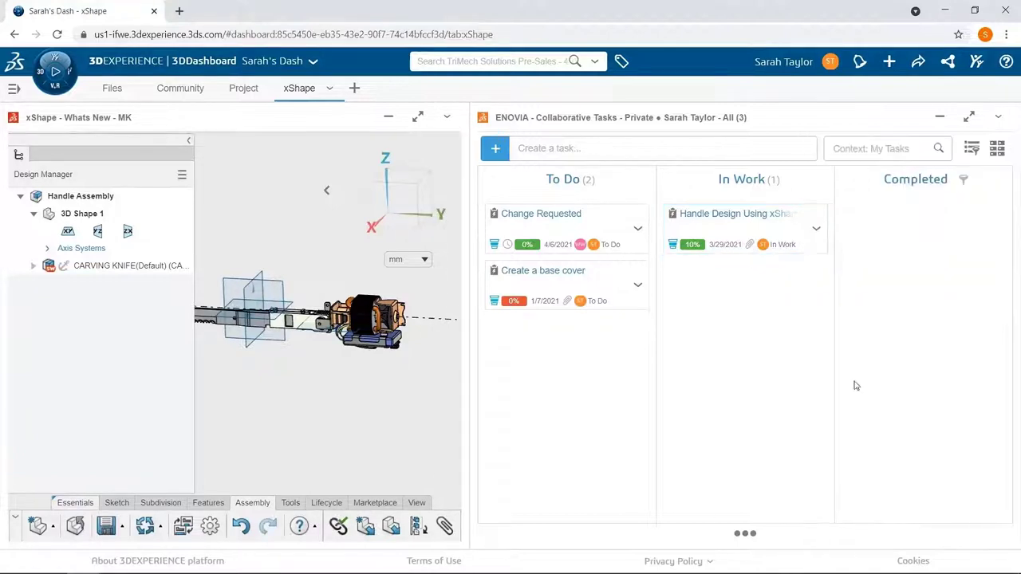
Maximize the xShape window and insert a new component named New Handle Shape, placed at the origin and opened for editing.
click(417, 120)
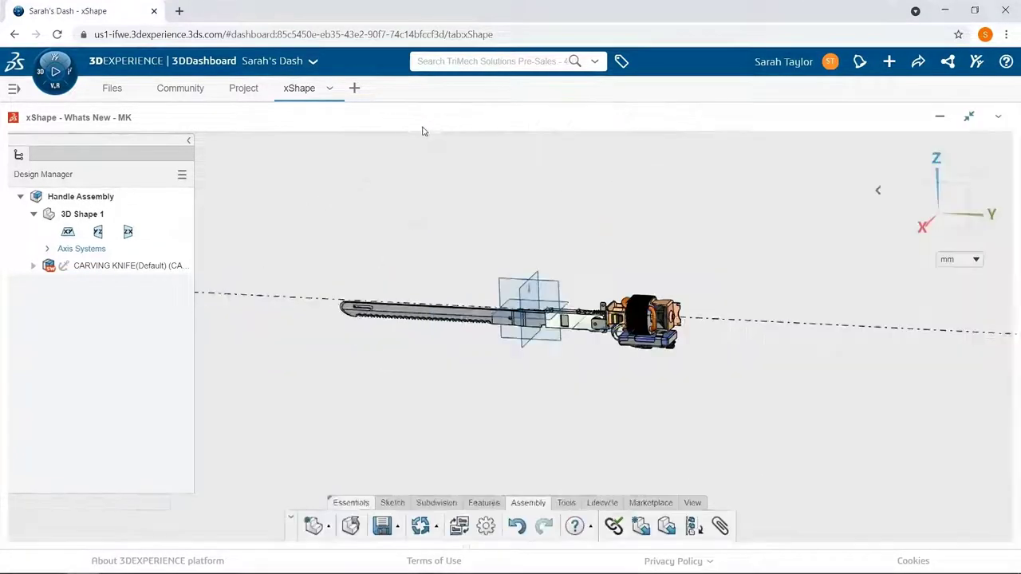
middle_drag(572, 370, 543, 394)
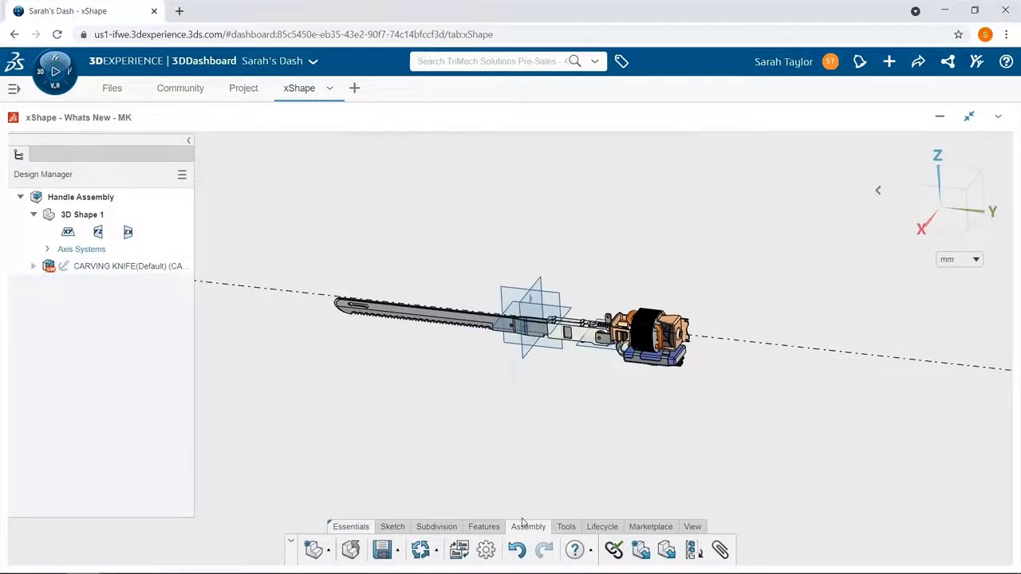
click(640, 551)
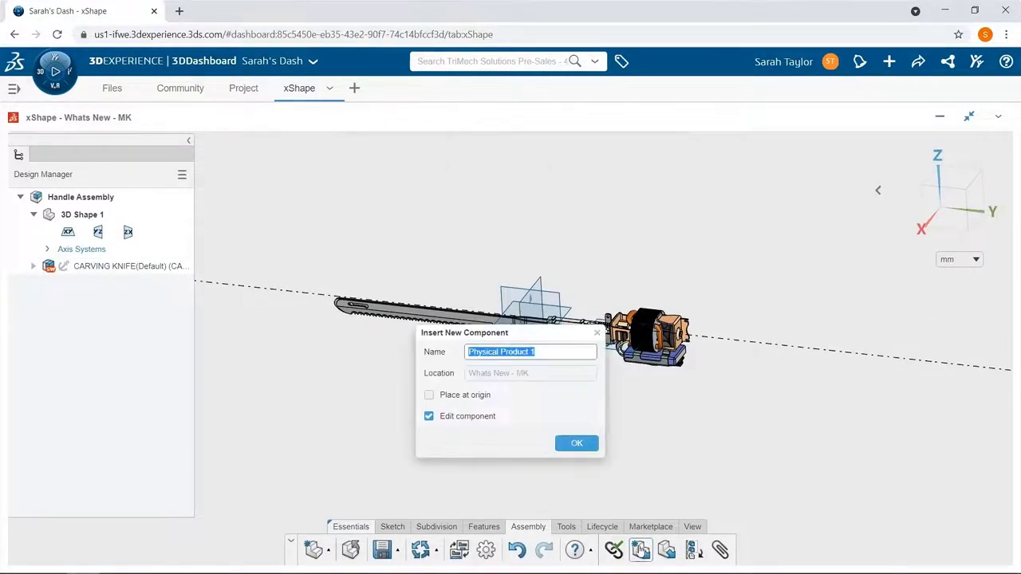
text(New Handle Shape)
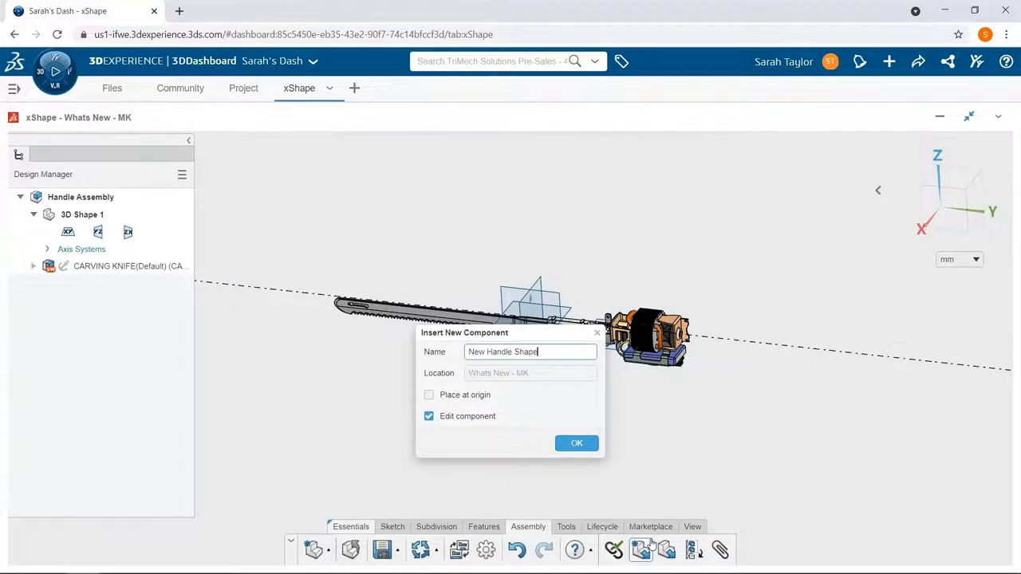
click(429, 395)
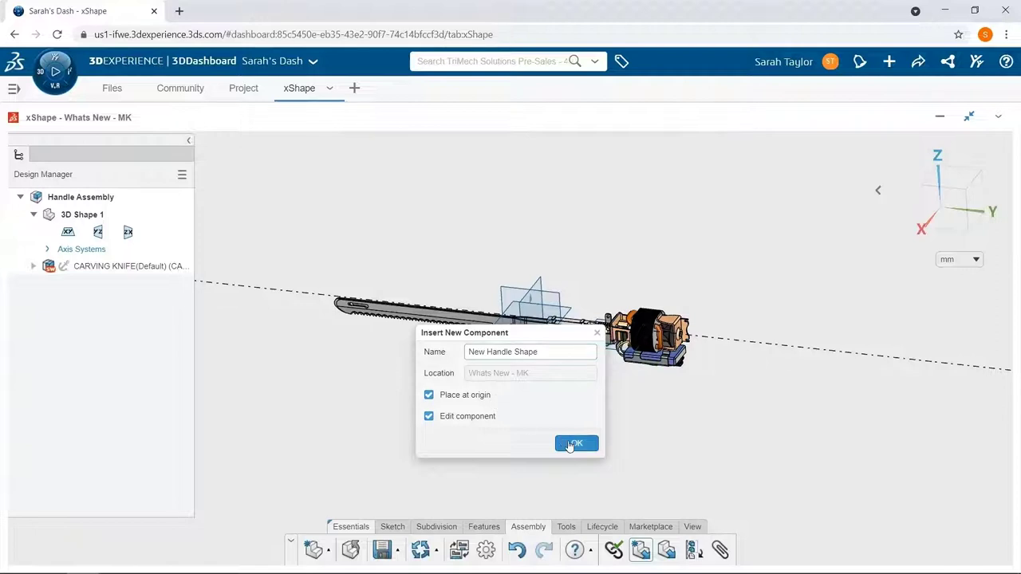
click(572, 444)
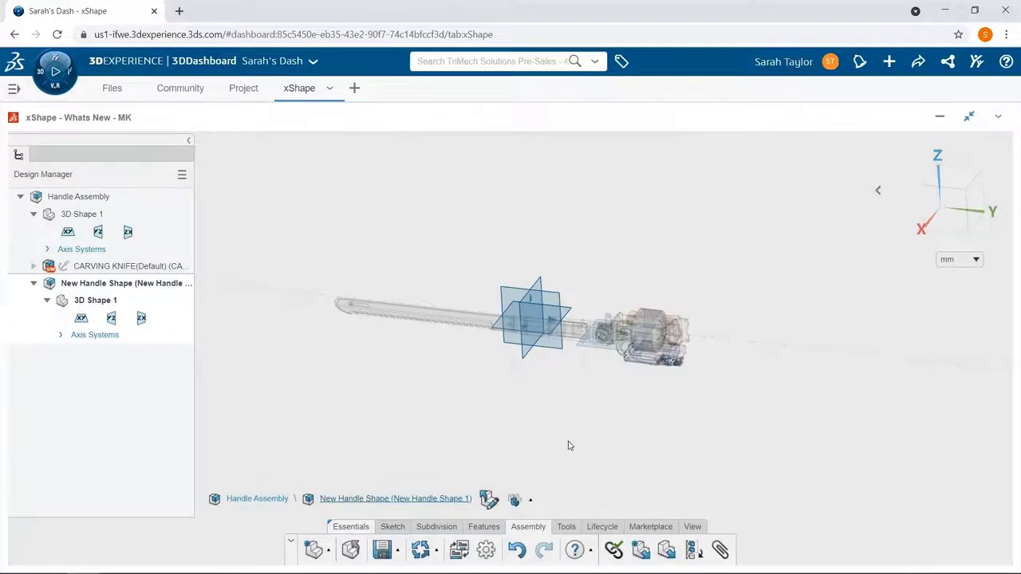
Insert the picture Carving Knife Hand Sketch.png on the new component's yz plane.
click(568, 530)
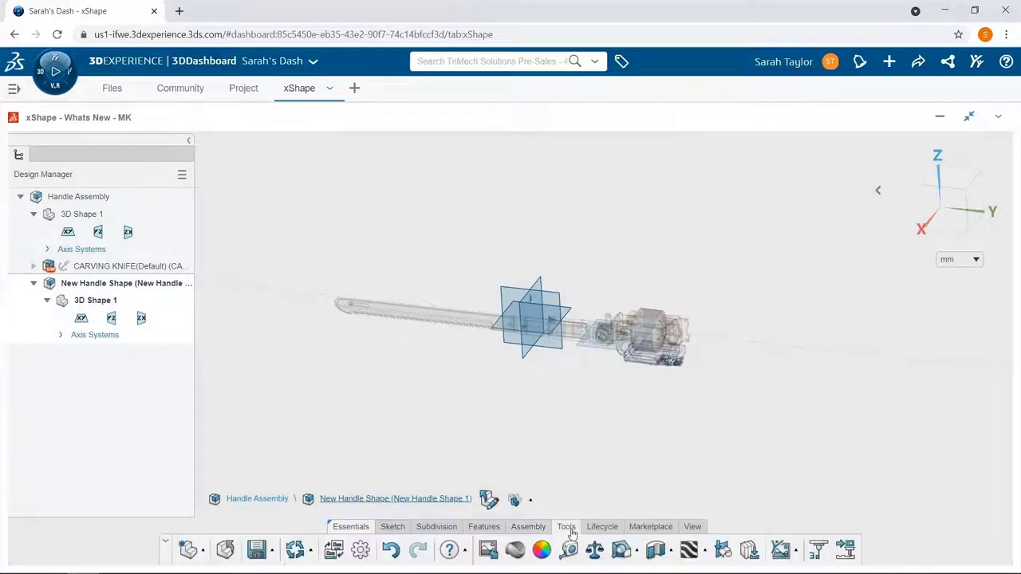
click(489, 550)
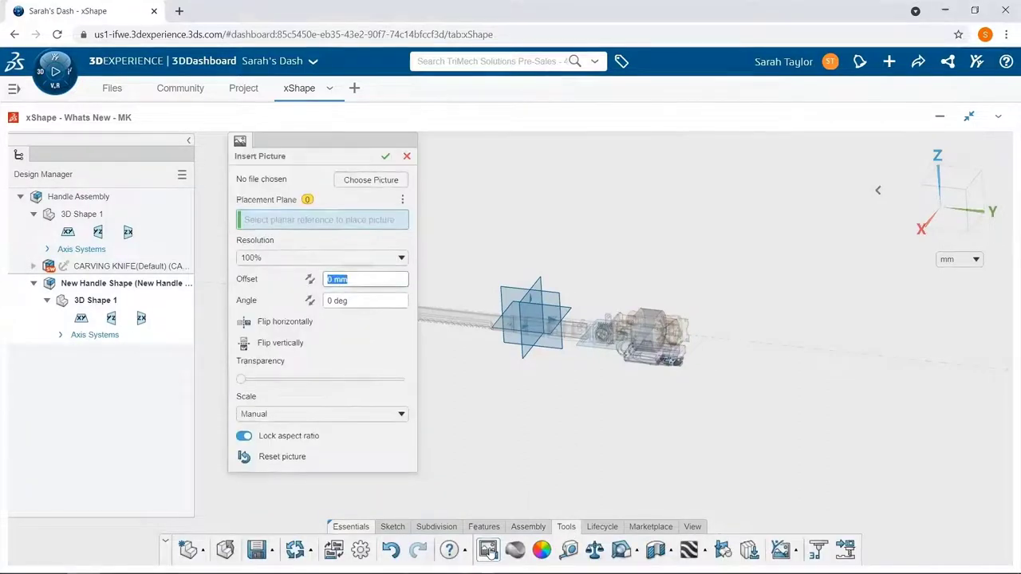
click(364, 181)
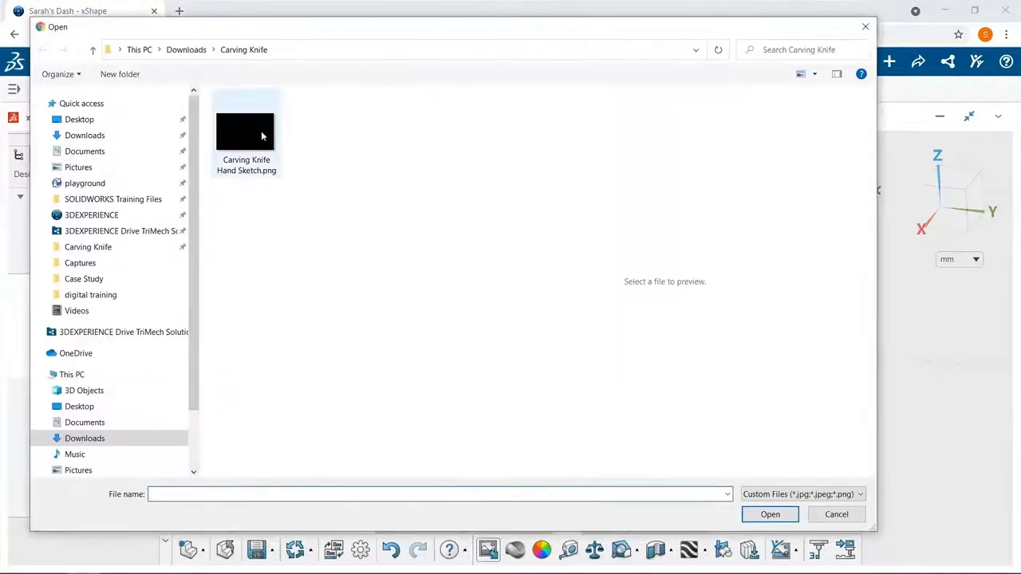
click(262, 136)
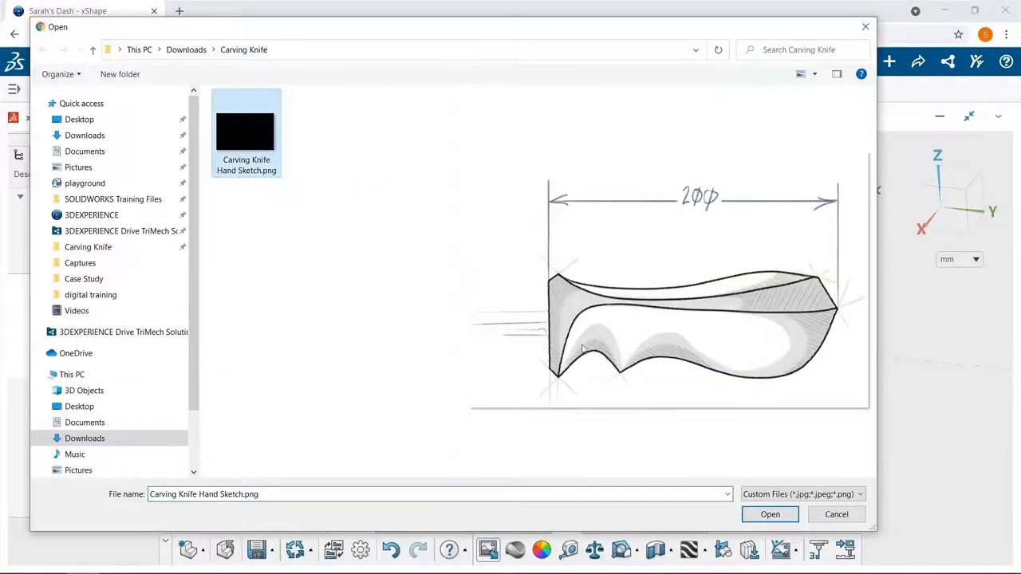
click(750, 510)
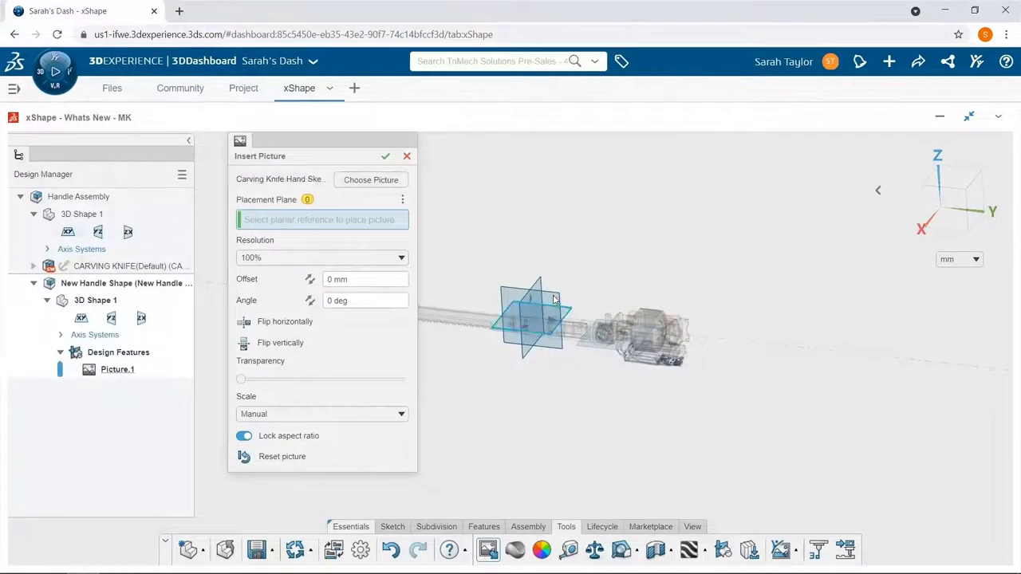
click(554, 299)
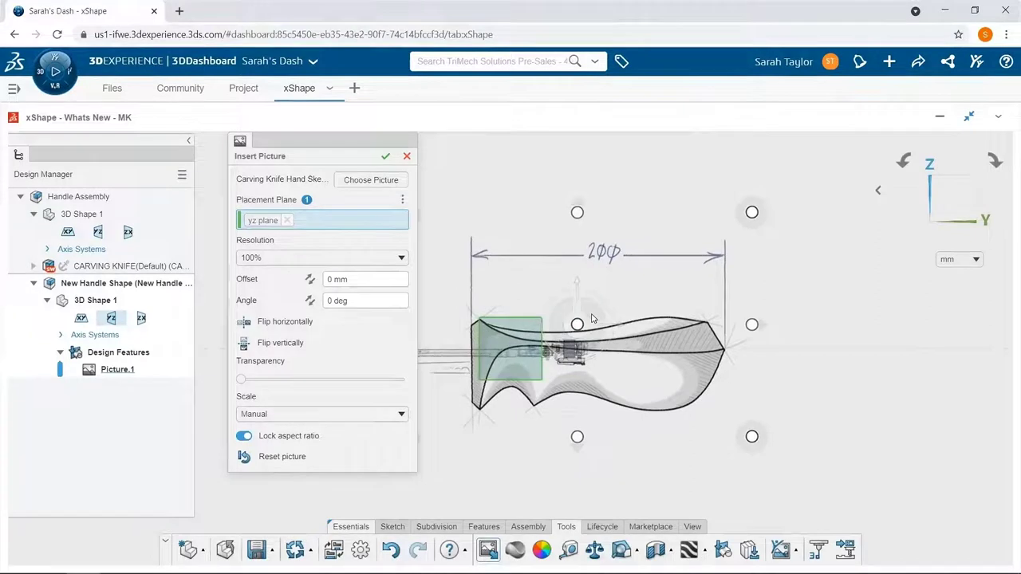
Scale the picture by On-screen Points, placing the two points at the front and rear ends of the sketched handle.
click(271, 415)
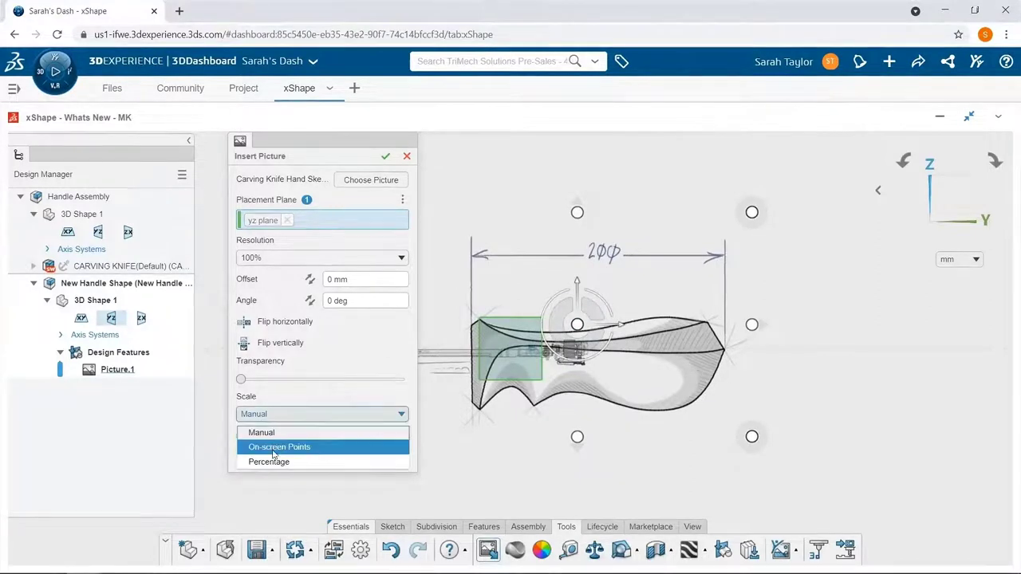
click(273, 447)
scroll(458, 315, up, 5)
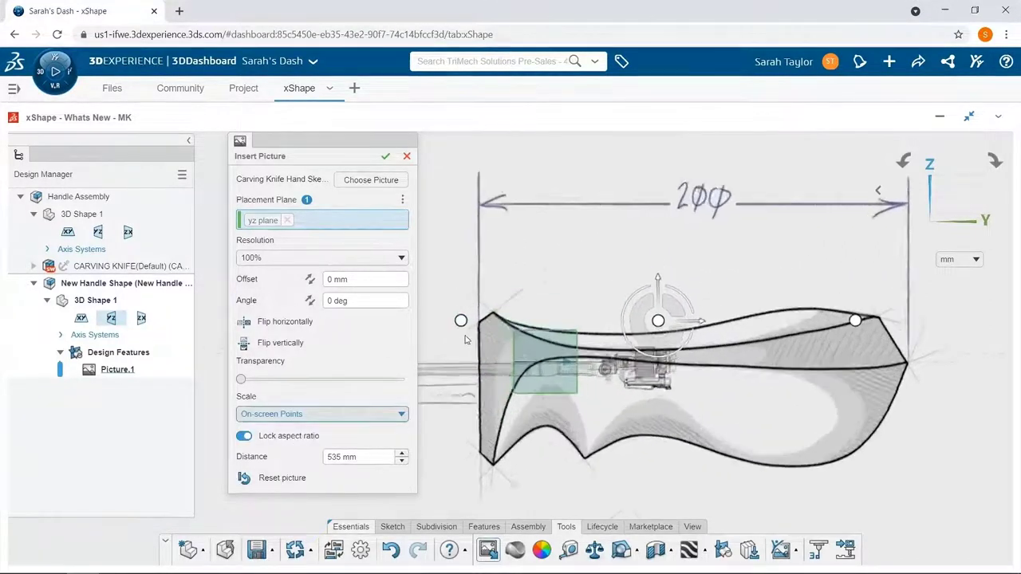
drag(458, 313, 490, 375)
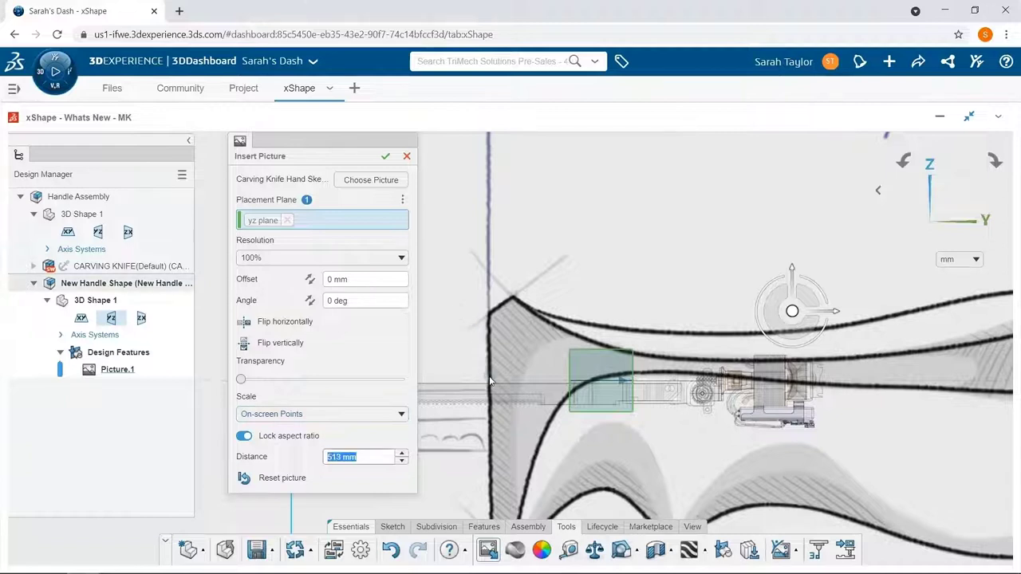
scroll(493, 381, down, 3)
drag(872, 332, 906, 372)
scroll(908, 378, up, 5)
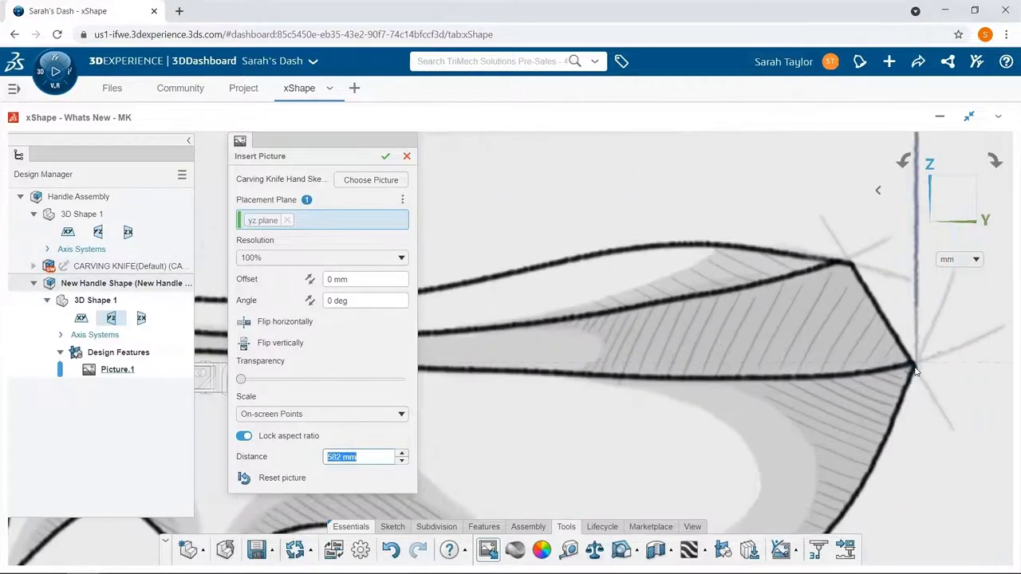
scroll(572, 435, down, 5)
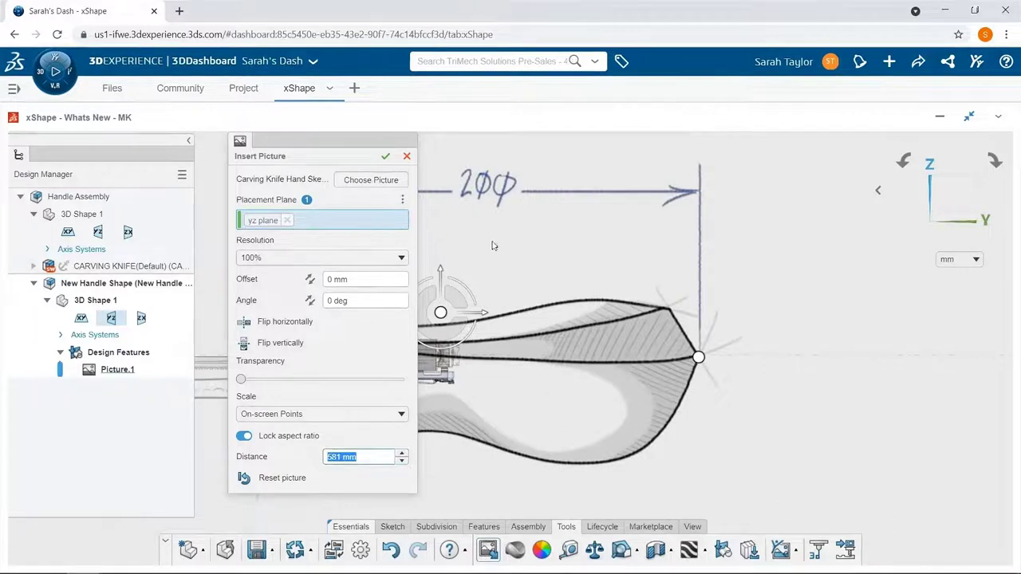
Set the distance between the picture's two scaling points to 200 mm.
drag(366, 164, 289, 181)
scroll(413, 334, down, 3)
click(264, 473)
drag(271, 473, 246, 473)
text(200)
key(Return)
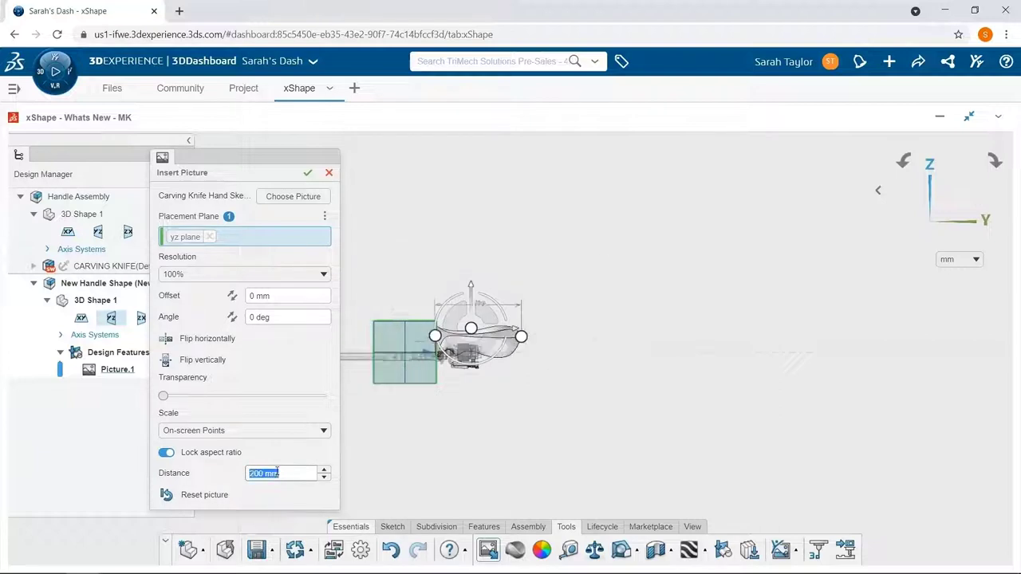
Position the handle sketch over the knife's motor and internal mechanism, and slightly increase the picture's transparency.
scroll(399, 379, up, 5)
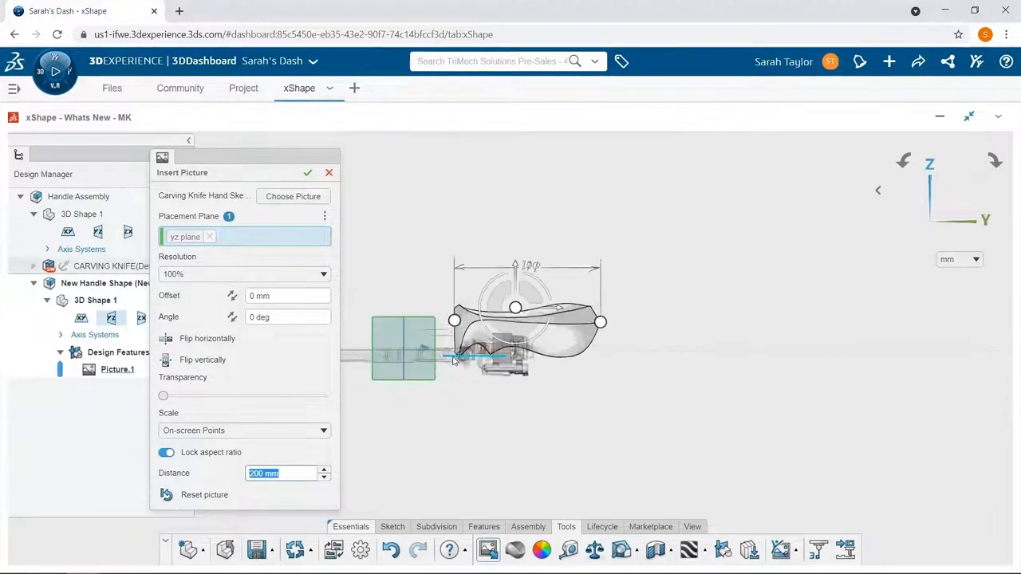
mouse_move(556, 304)
mouse_down()
mouse_move(523, 335)
mouse_move(493, 341)
mouse_up()
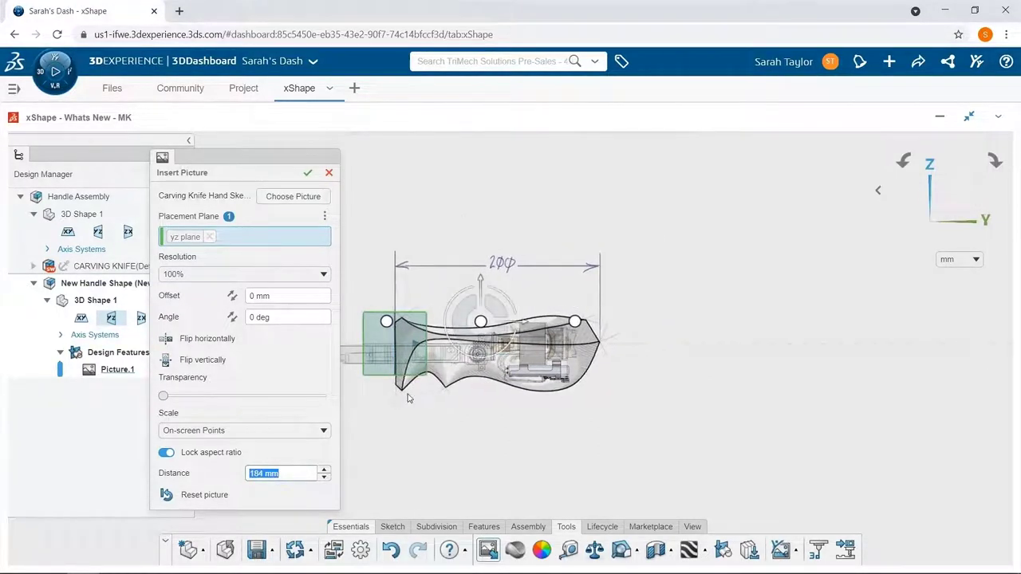
scroll(527, 339, down, 2)
scroll(454, 338, up, 6)
scroll(459, 331, up, 1)
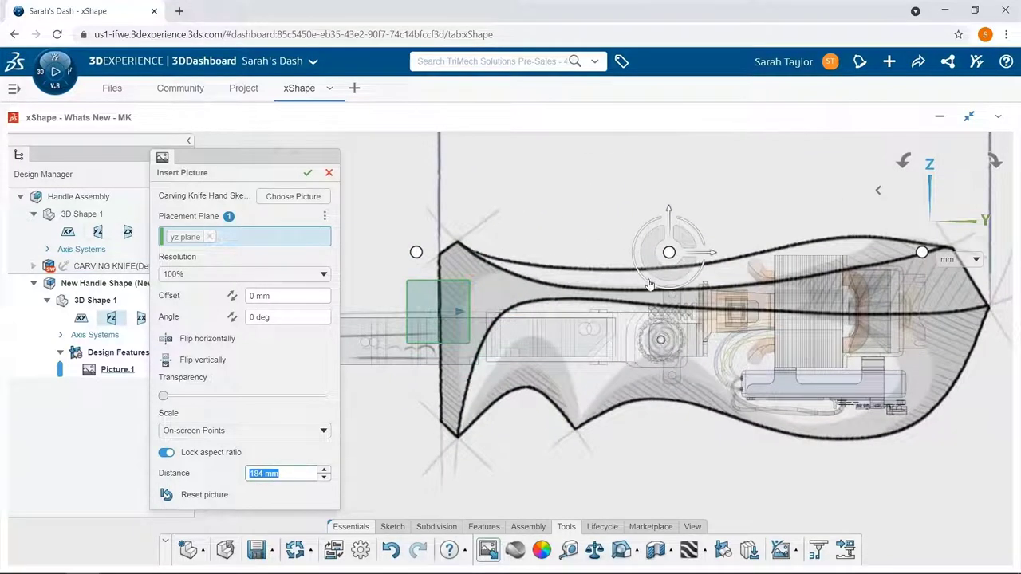
drag(653, 272, 649, 271)
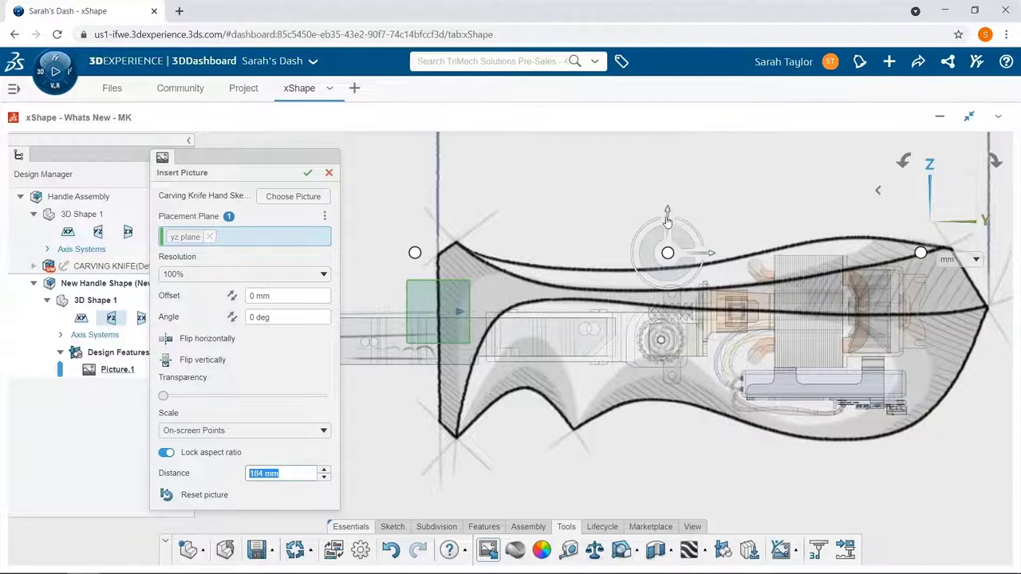
drag(675, 231, 662, 221)
drag(163, 396, 169, 396)
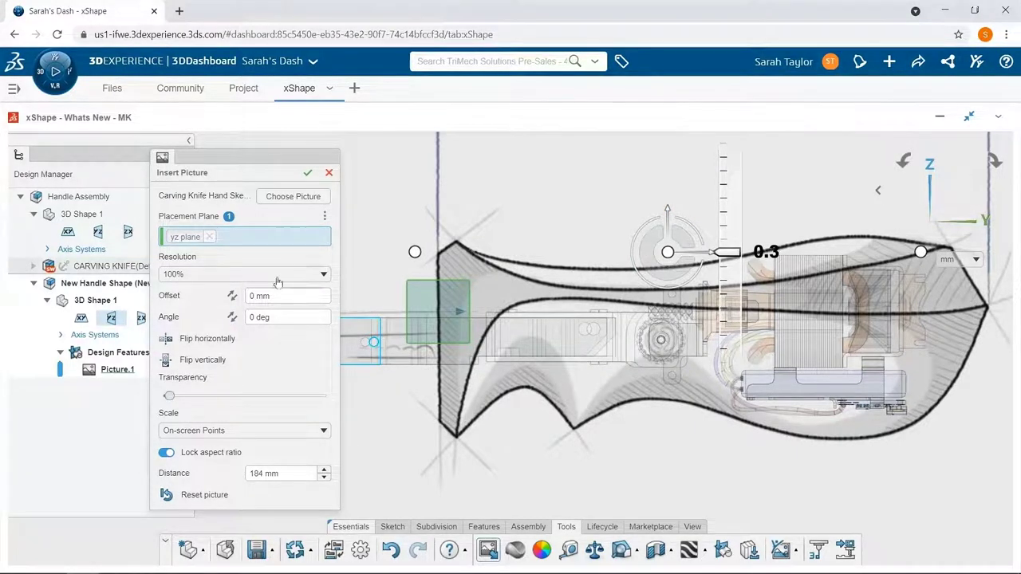
Accept the reference picture placement and hide the CARVING KNIFE component.
click(308, 174)
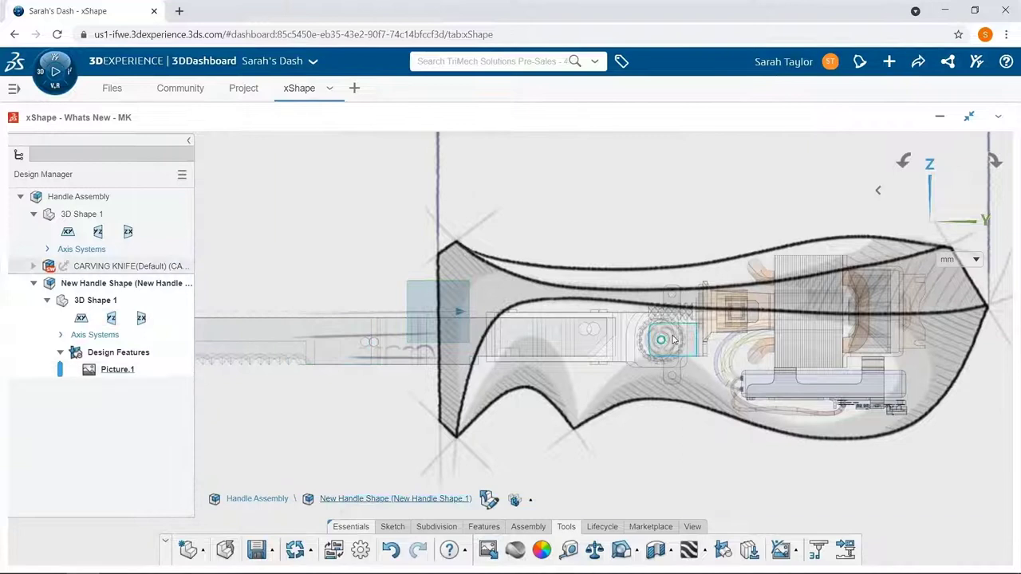
scroll(673, 339, down, 5)
mouse_move(564, 300)
middle_down()
mouse_move(476, 311)
mouse_move(442, 292)
mouse_move(433, 370)
mouse_move(454, 333)
mouse_move(529, 325)
mouse_move(526, 296)
mouse_move(557, 300)
mouse_move(564, 326)
middle_up()
click(355, 400)
mouse_move(326, 400)
middle_down()
mouse_move(356, 368)
mouse_move(282, 324)
middle_up()
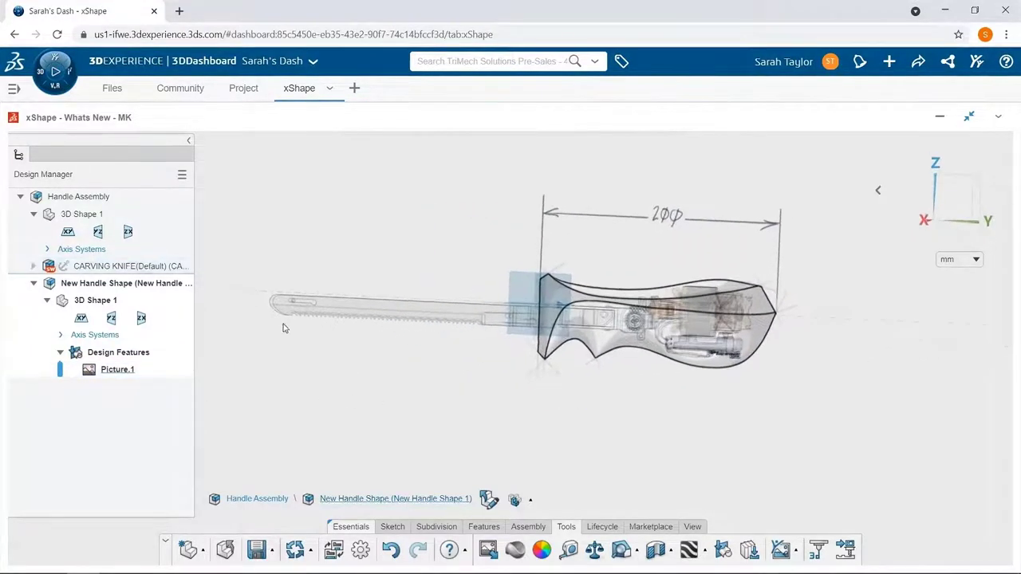
click(111, 270)
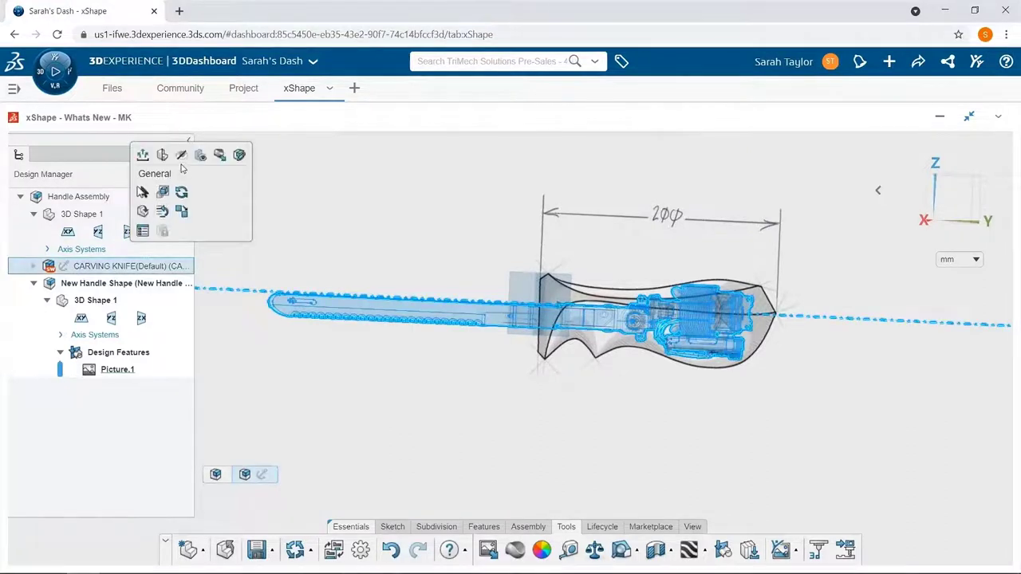
click(181, 155)
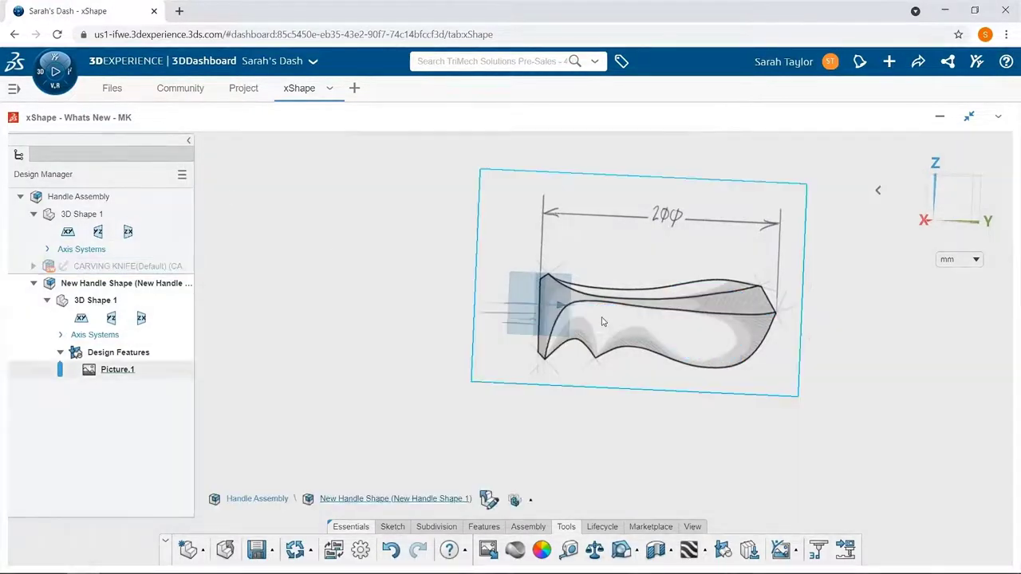
Place a QuadBall subdivision primitive at the origin of the New Handle Shape component, on the front end of the sketched handle.
click(949, 205)
scroll(817, 297, up, 1)
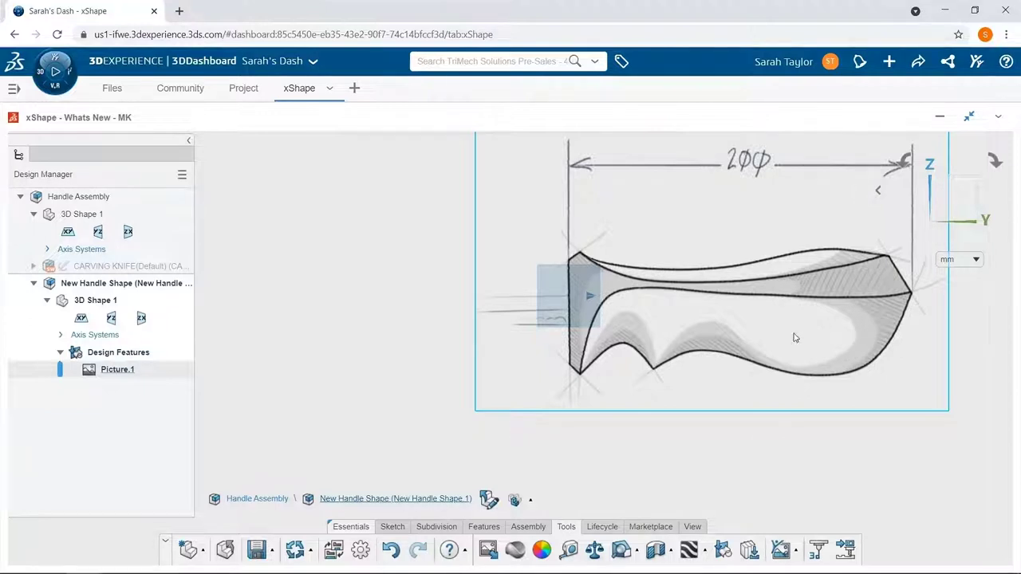
scroll(833, 311, down, 1)
ctrl+middle_drag(778, 316, 751, 321)
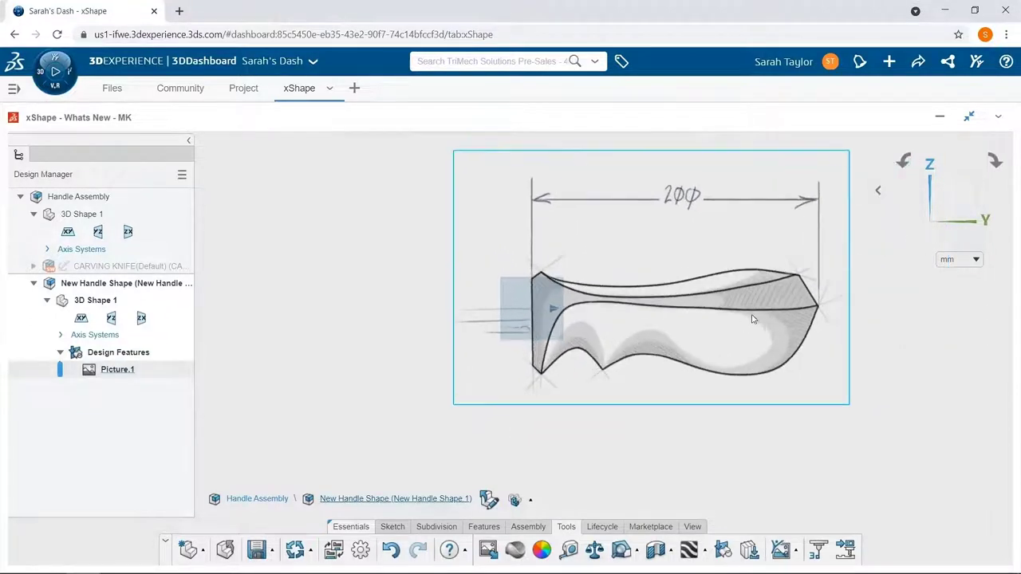
scroll(736, 331, up, 1)
middle_drag(629, 378, 602, 390)
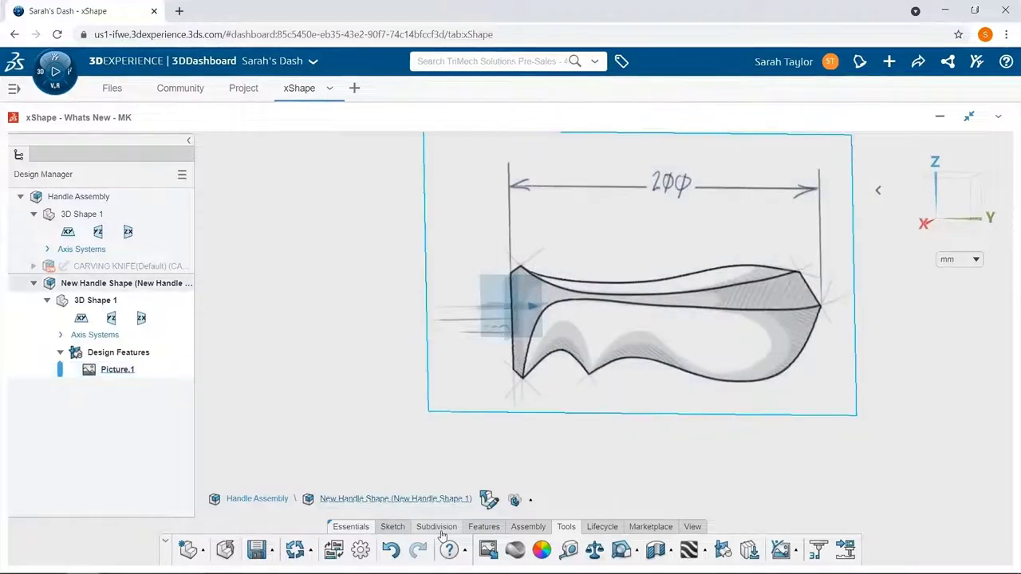
click(441, 528)
click(514, 552)
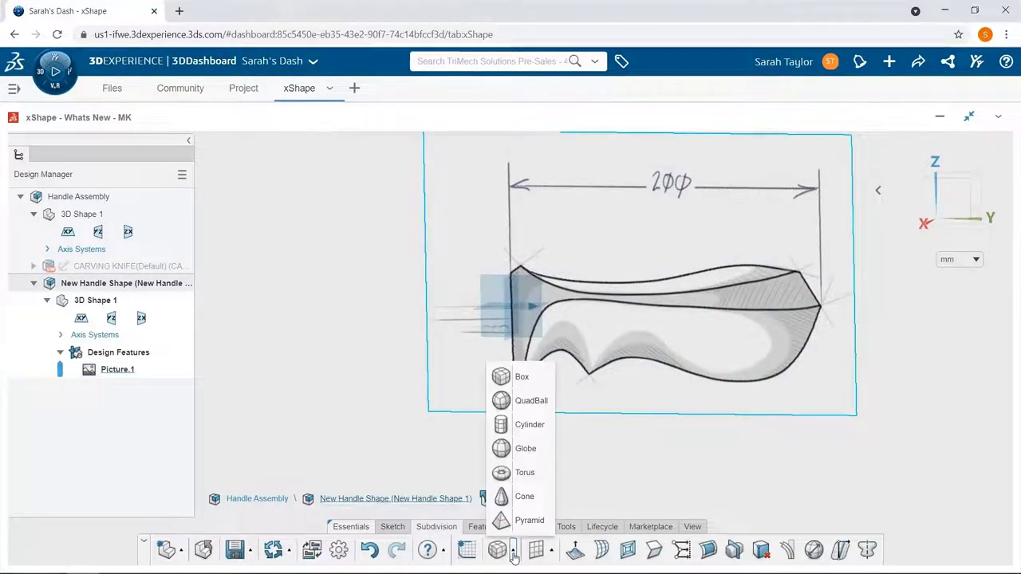
click(531, 403)
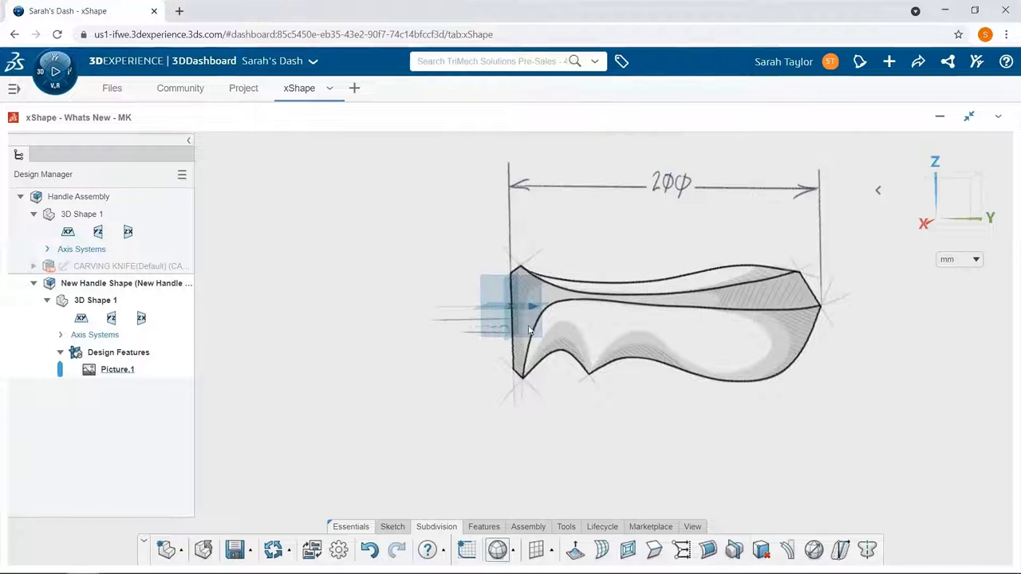
click(511, 307)
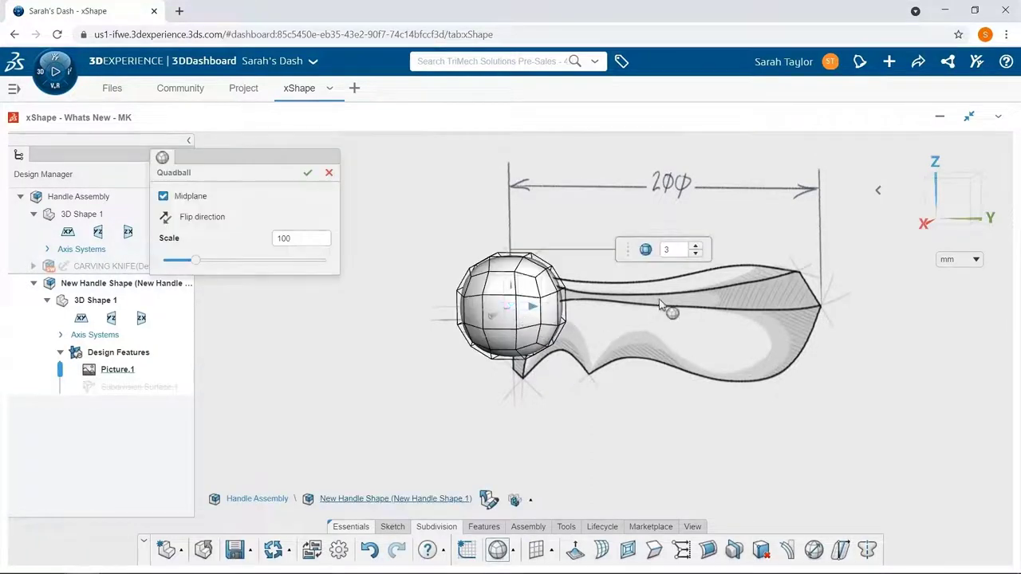
Set the QuadBall's subdivision count to 2 and its scale to 123, and accept it.
click(697, 248)
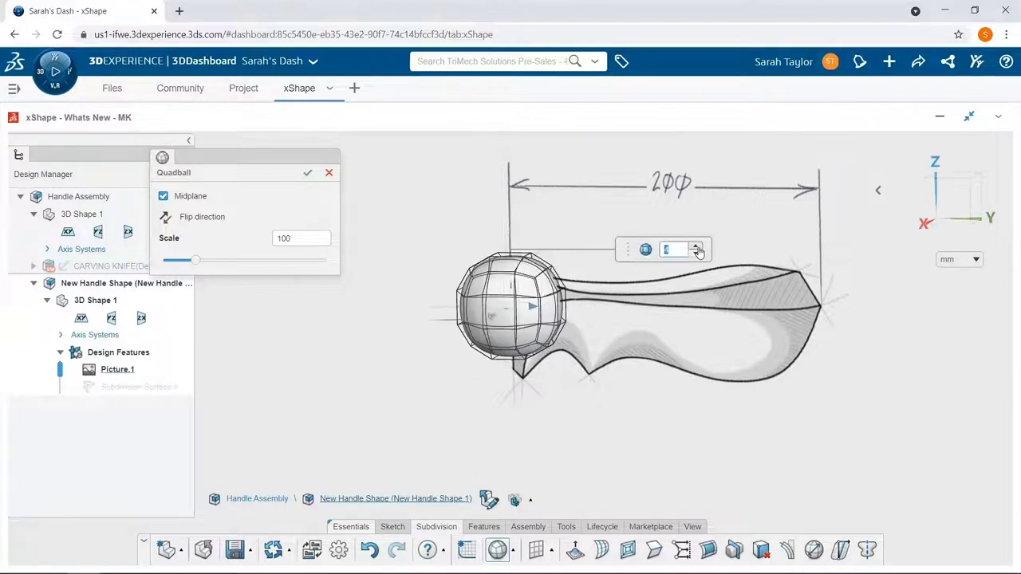
click(697, 247)
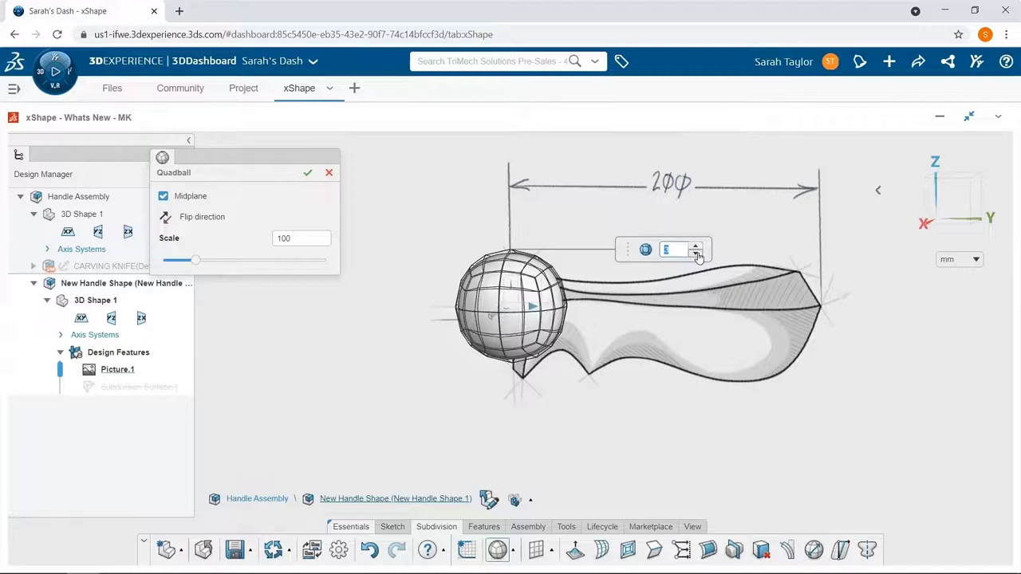
click(697, 254)
click(696, 253)
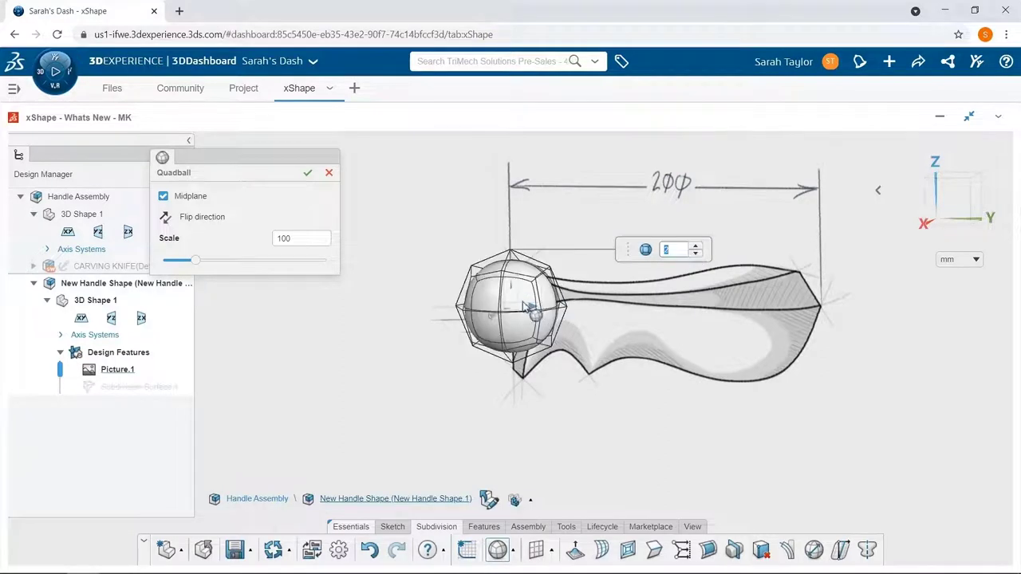
drag(195, 260, 207, 263)
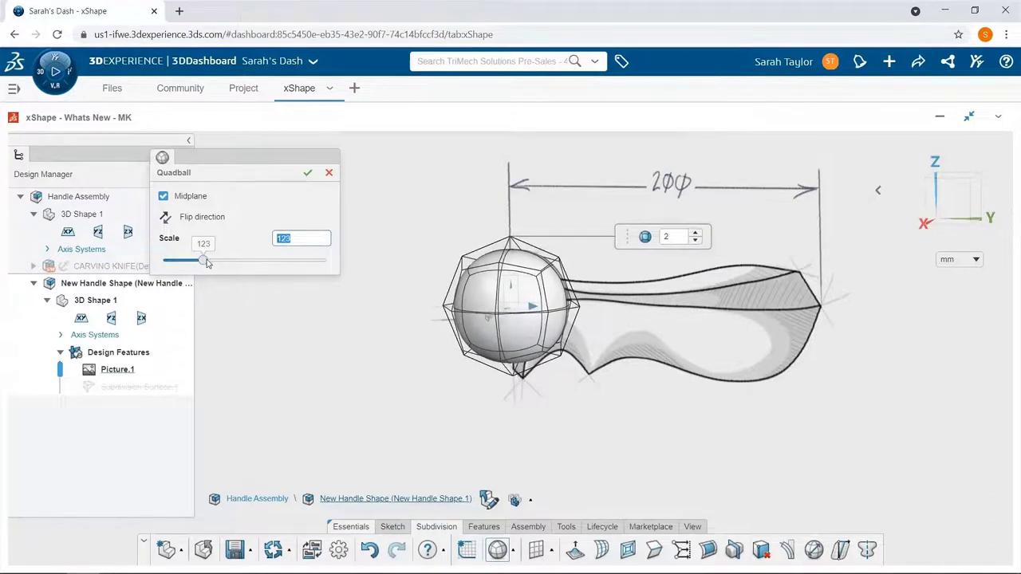
click(307, 175)
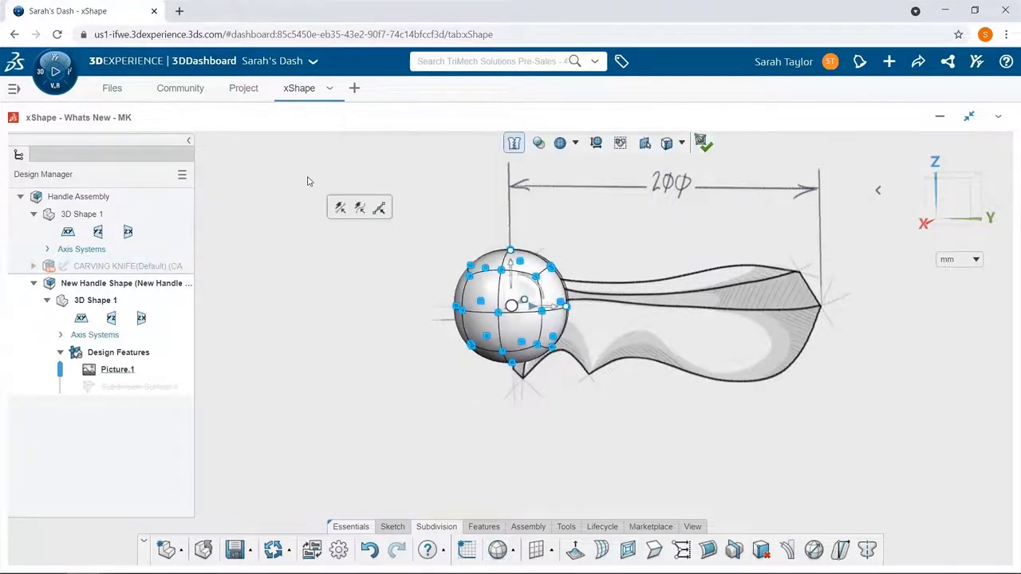
Select the ball's rear control points in the side view and stretch them along Y to the rear end of the sketched handle.
click(955, 205)
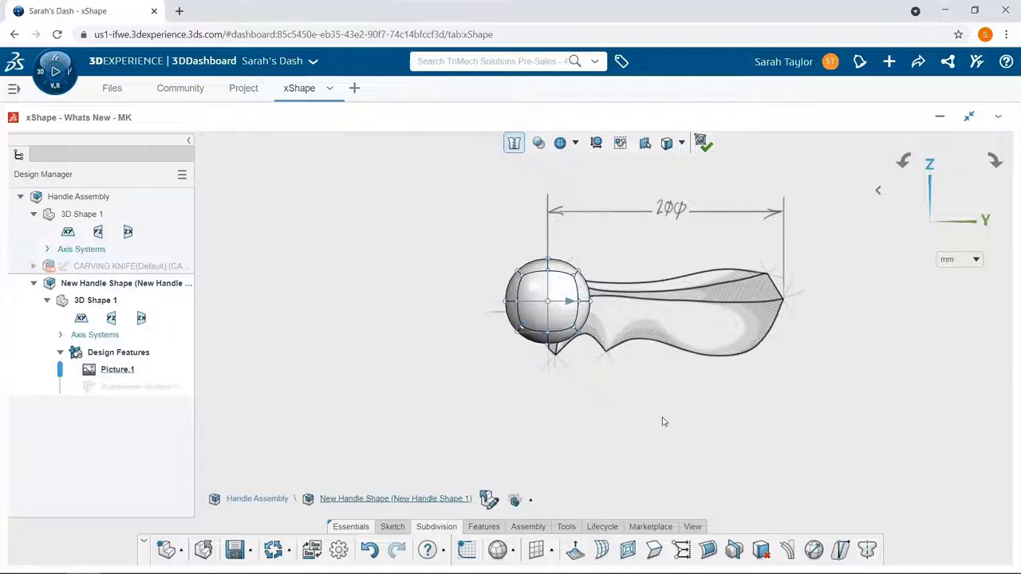
drag(659, 413, 564, 236)
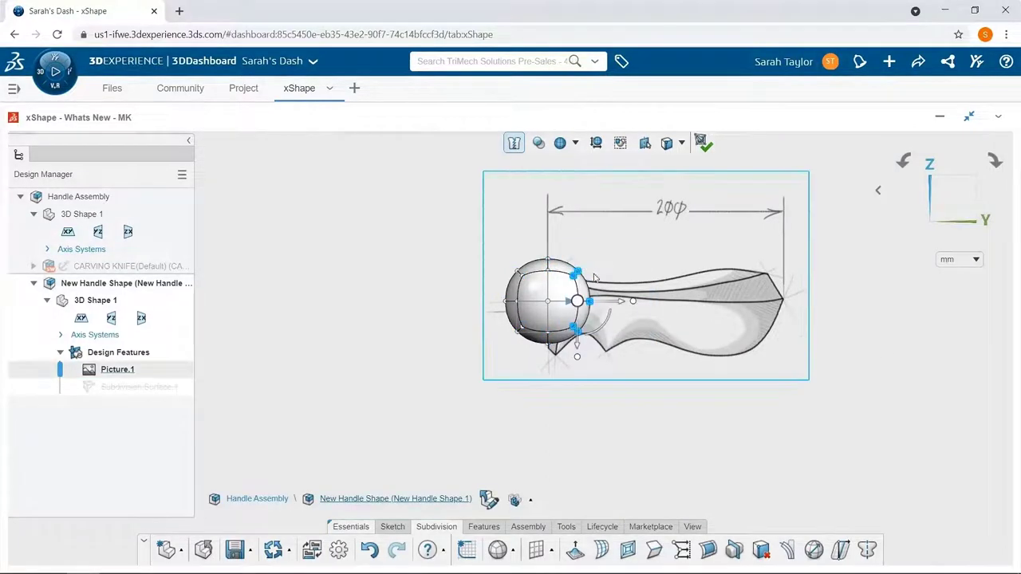
drag(690, 433, 553, 238)
drag(610, 304, 813, 316)
click(786, 449)
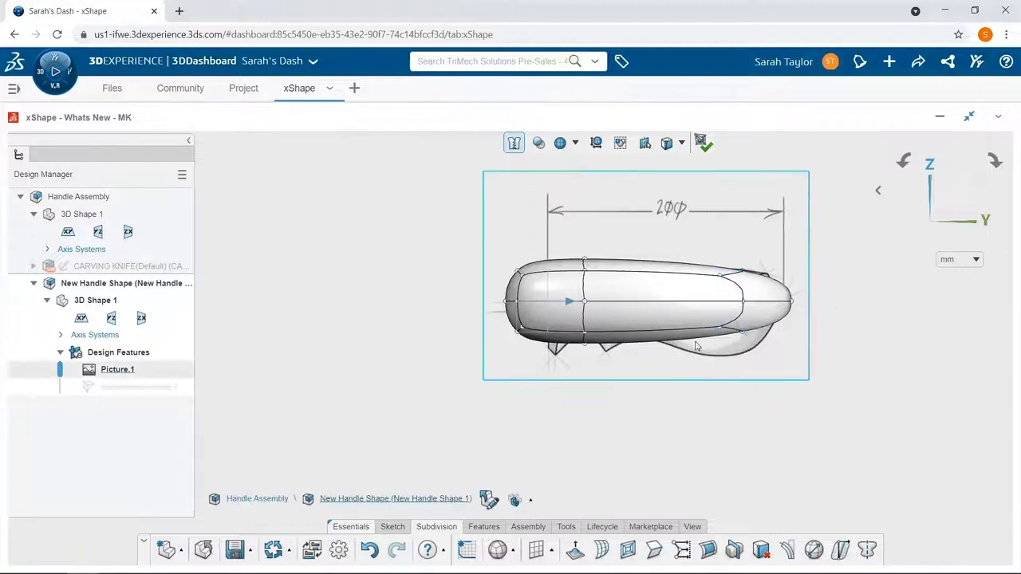
Insert two edge loops across the body's long middle section and one more loop near its front end.
click(662, 302)
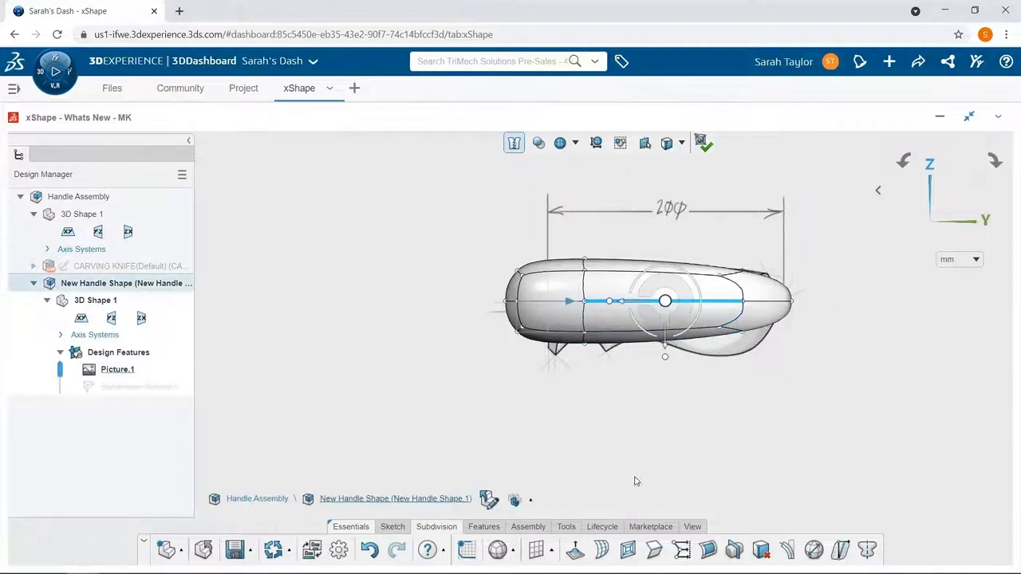
click(602, 553)
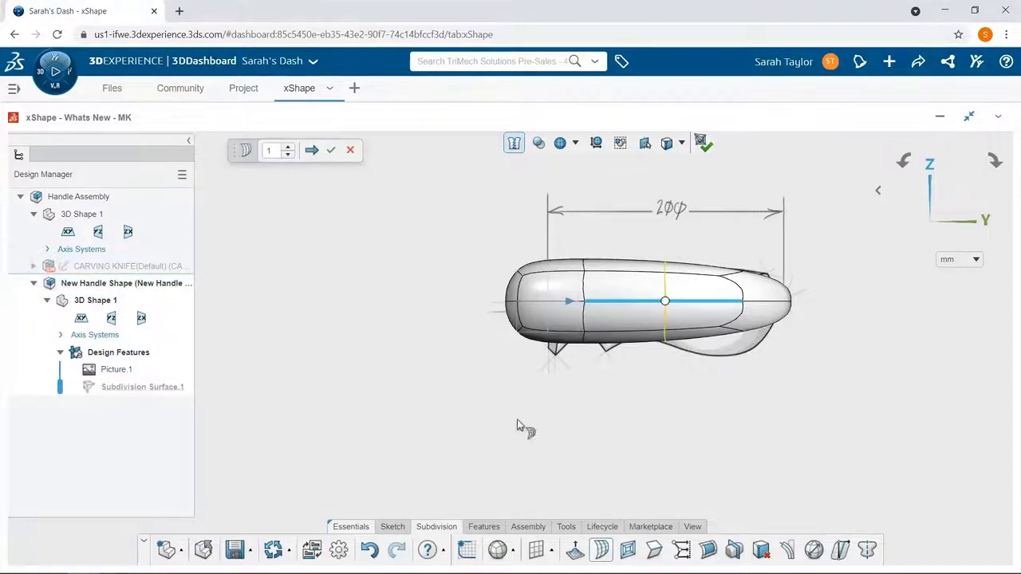
click(331, 152)
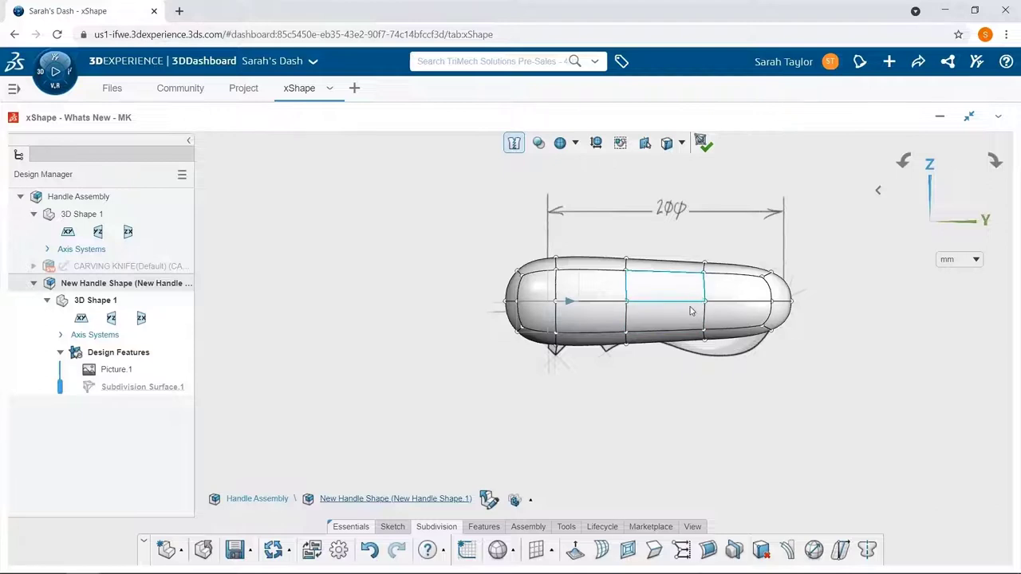
scroll(550, 311, up, 2)
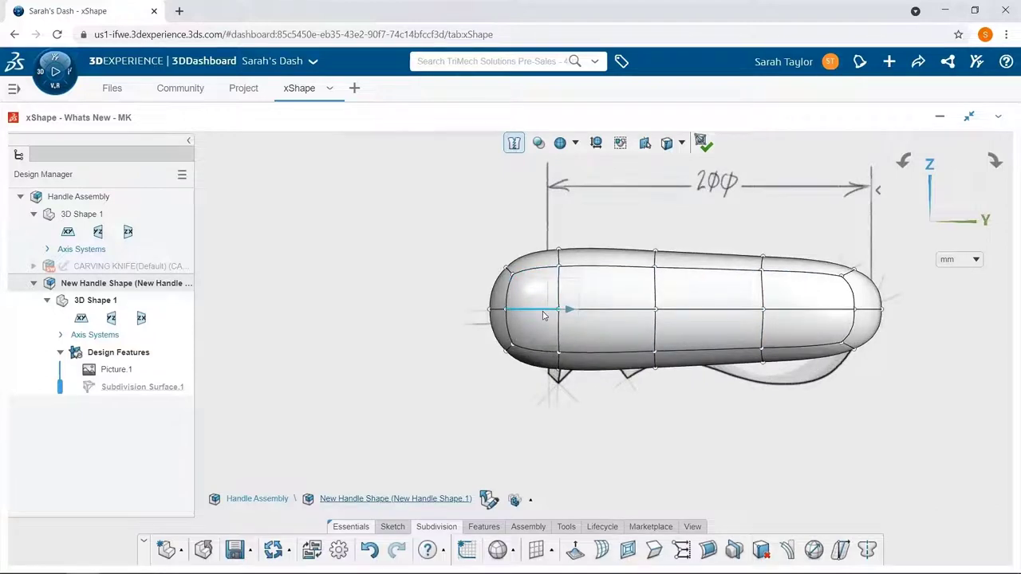
click(543, 316)
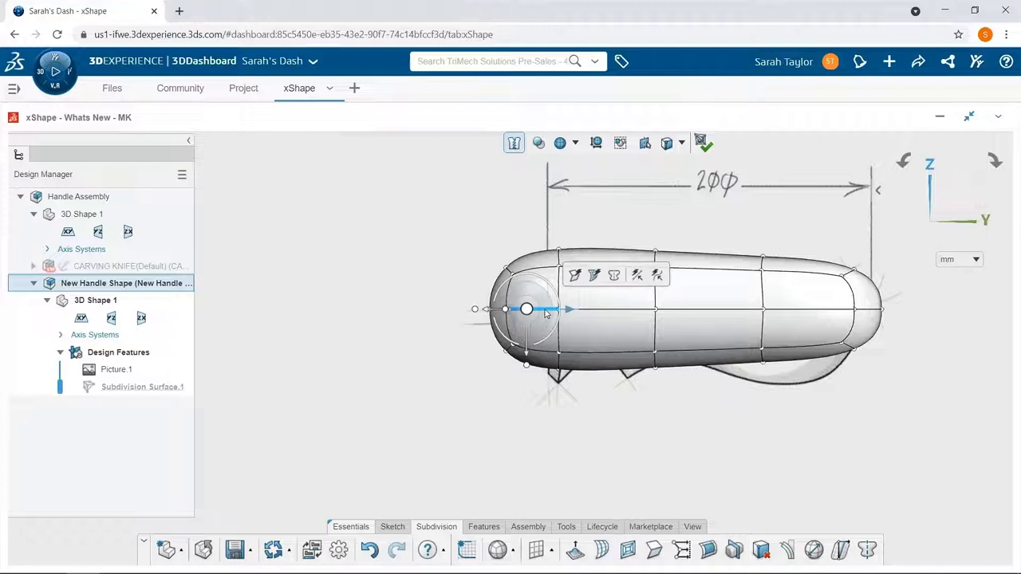
click(596, 276)
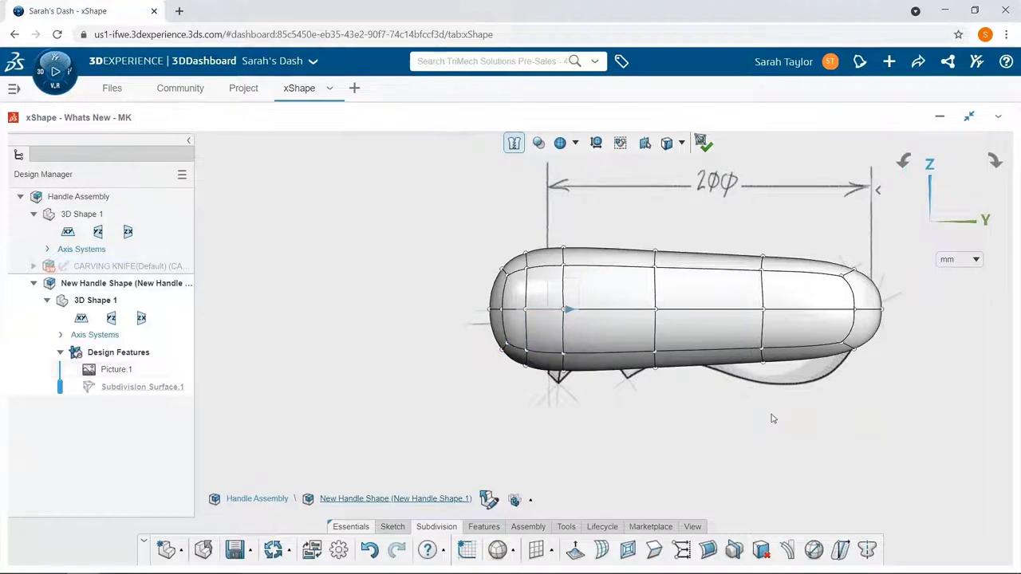
Delete the lengthwise edge loop running along the middle of the body's side.
click(700, 313)
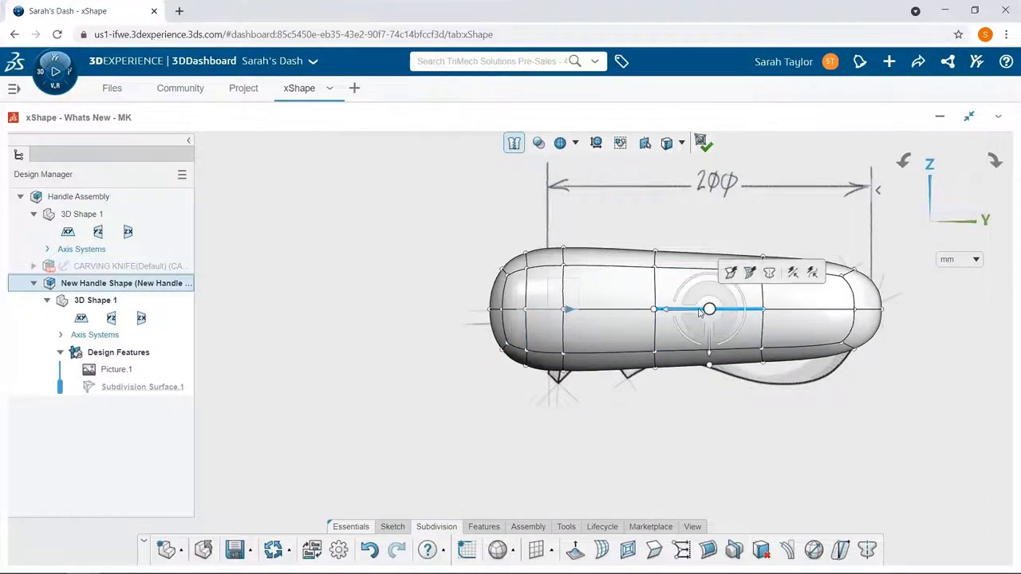
key(Delete)
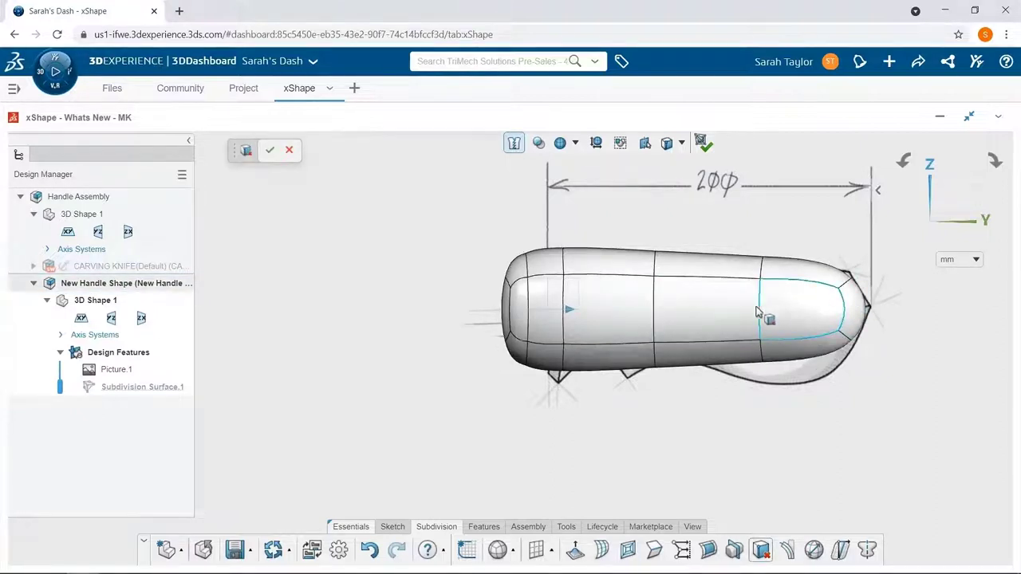
click(288, 151)
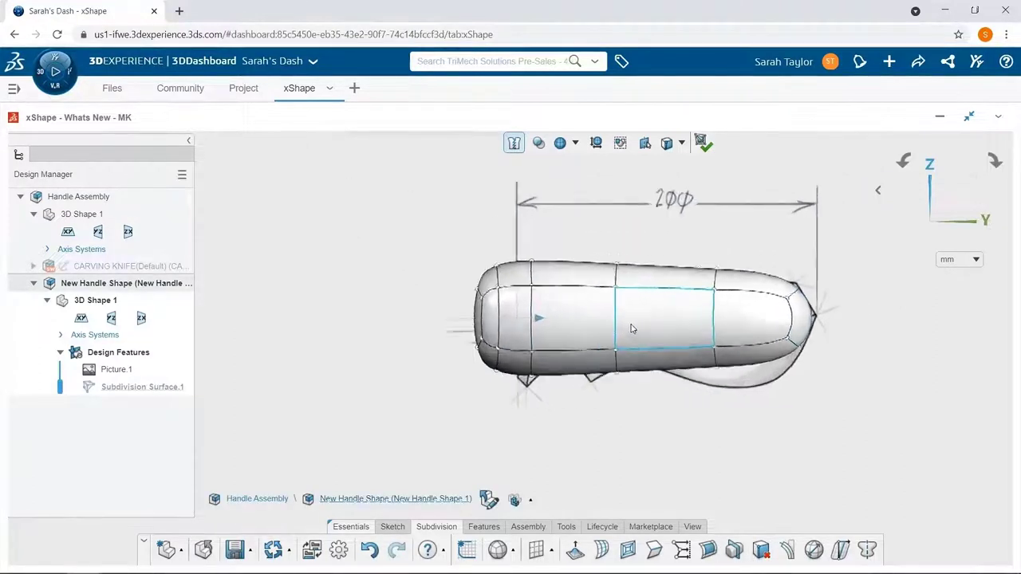
Delete the two faces closing the body's front end to leave it open.
click(631, 328)
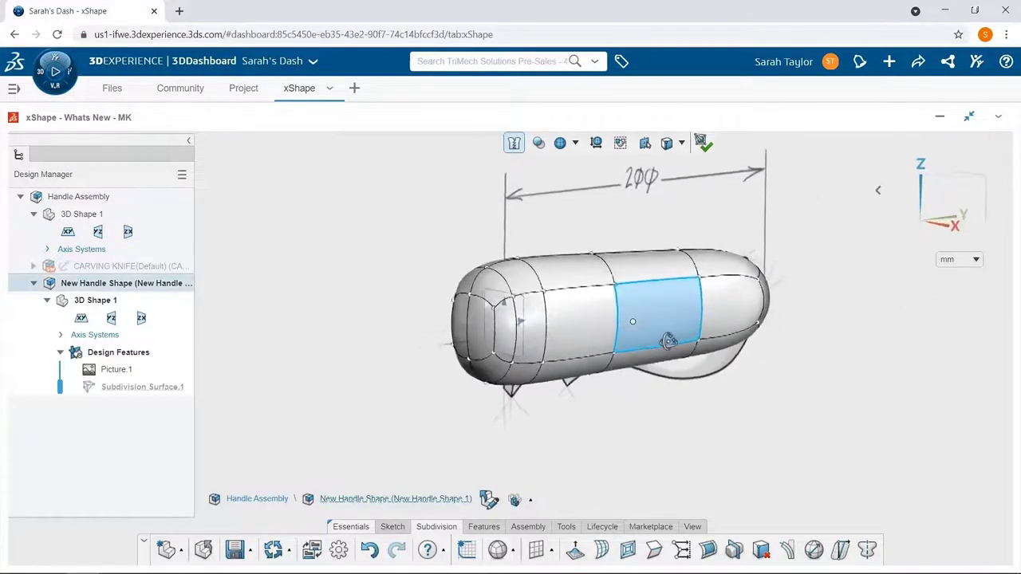
middle_drag(665, 342, 752, 335)
click(753, 334)
click(508, 334)
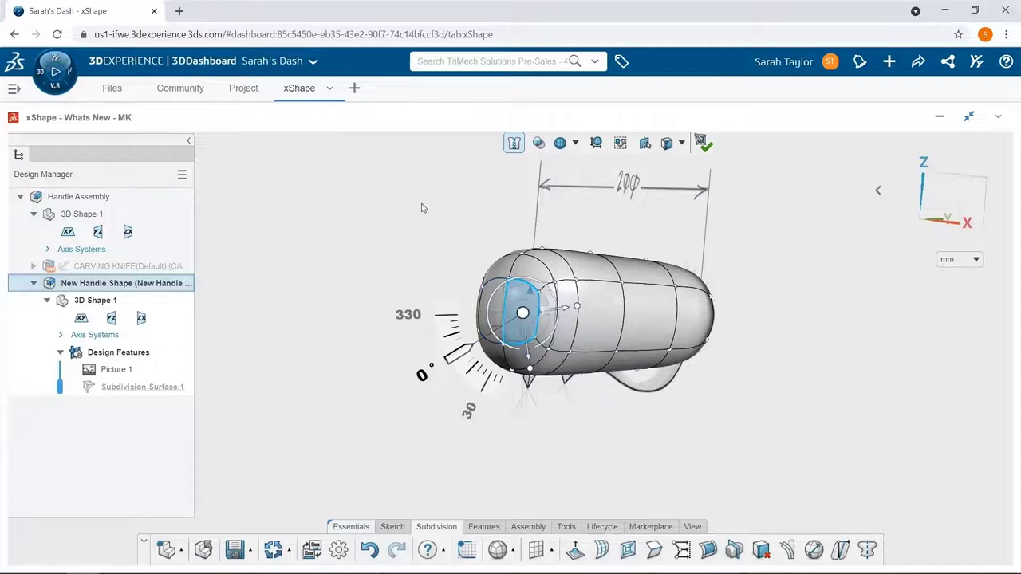
click(438, 218)
click(491, 296)
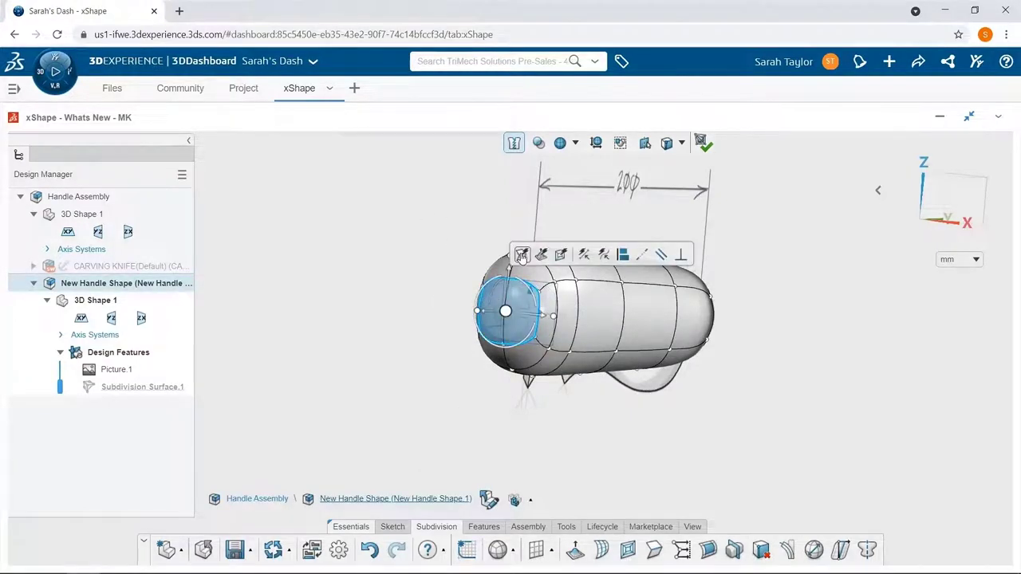
click(521, 254)
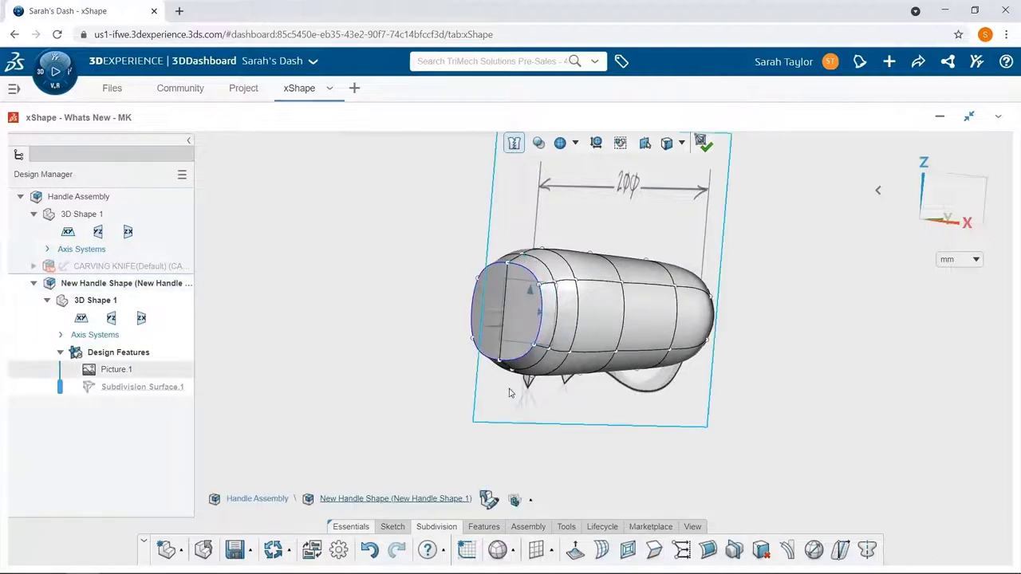
Apply symmetry to the body about the yz plane.
scroll(477, 372, down, 2)
middle_drag(449, 351, 343, 341)
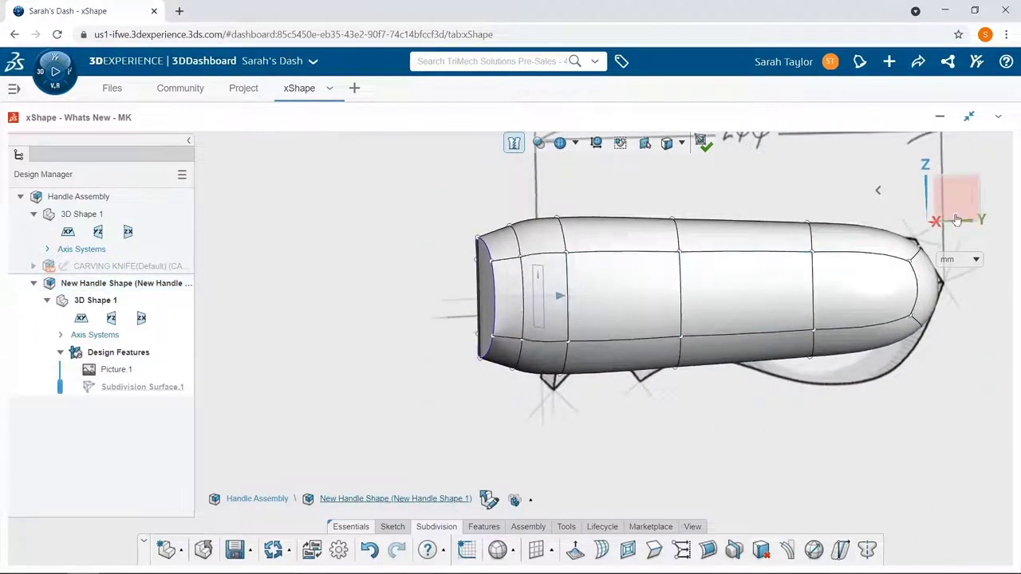
middle_drag(878, 319, 873, 556)
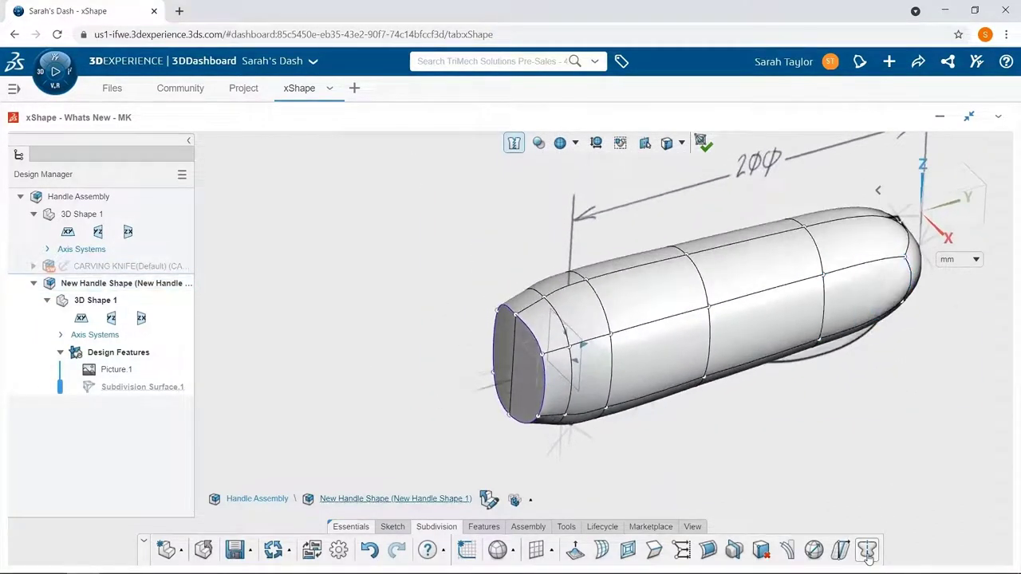
click(868, 553)
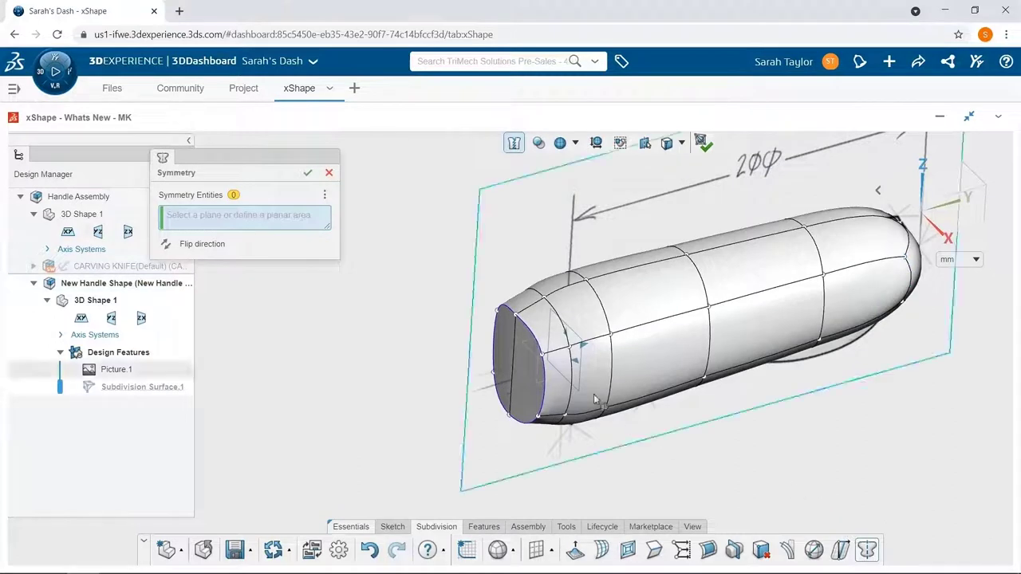
click(540, 337)
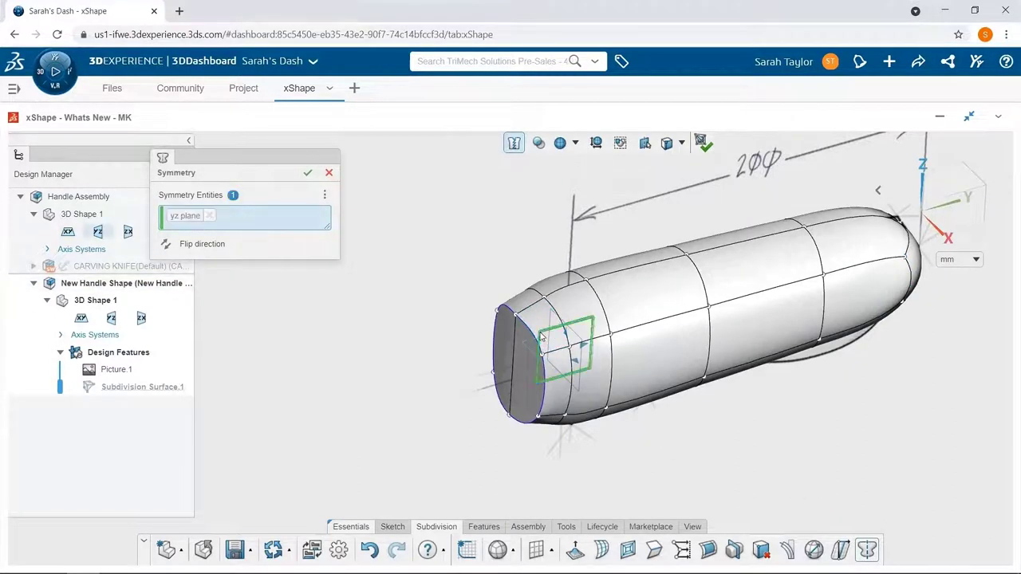
click(305, 174)
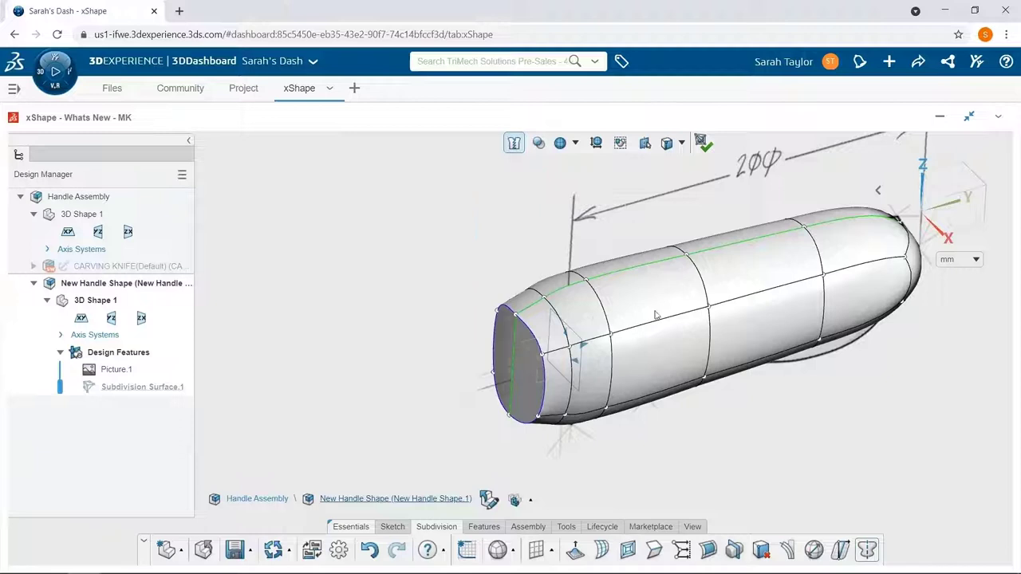
Crease the body's edges running down the side near the front end and lengthwise along the upper side to the rear tip.
middle_drag(757, 407, 754, 356)
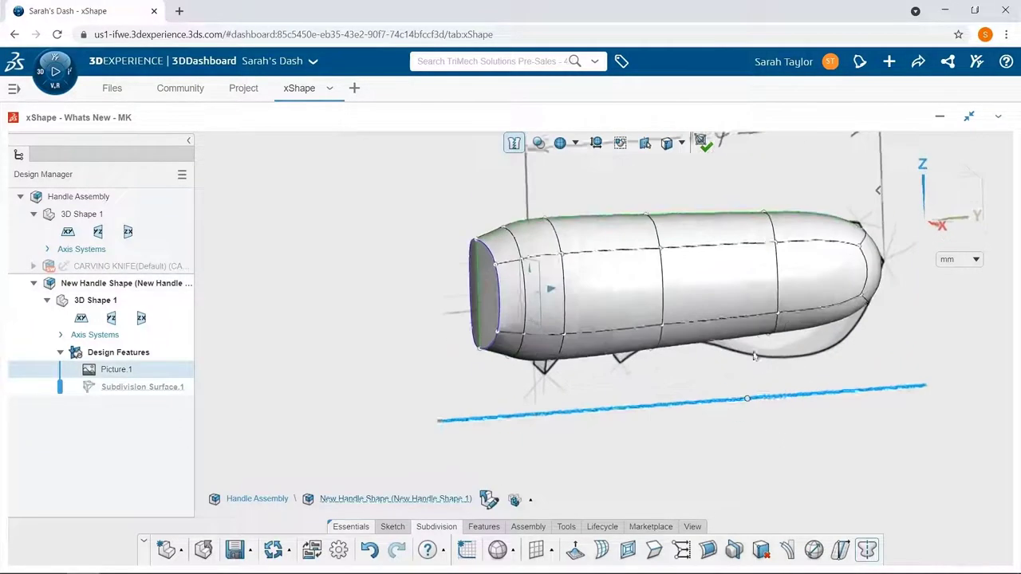
click(966, 202)
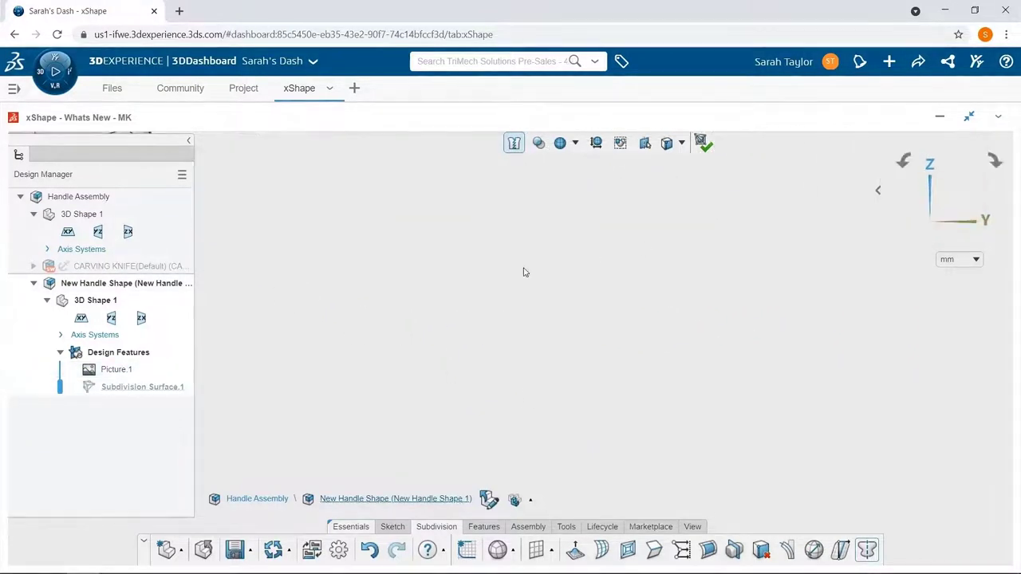
key(f)
scroll(425, 388, down, 3)
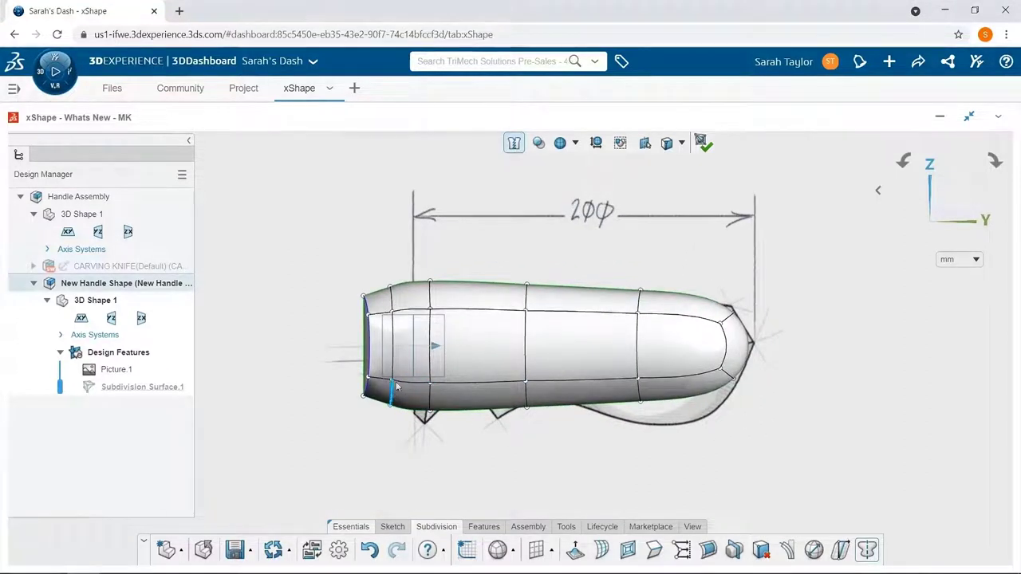
click(392, 390)
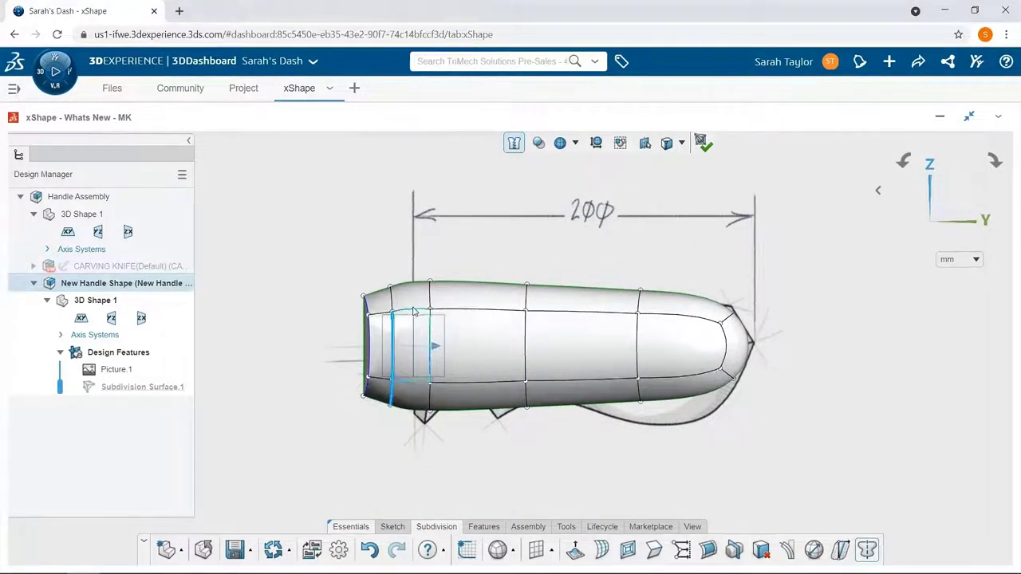
ctrl+click(489, 315)
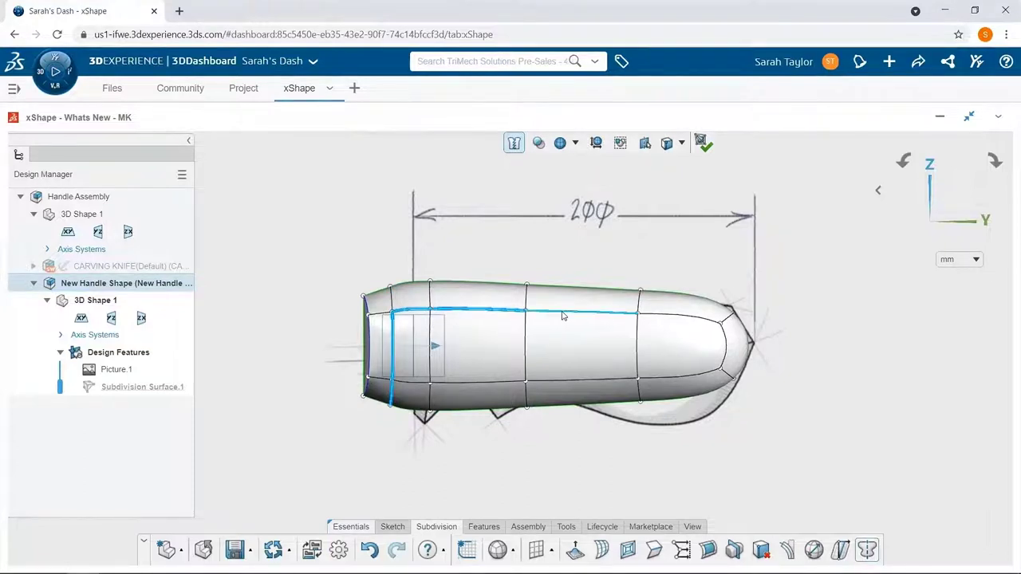
ctrl+click(729, 322)
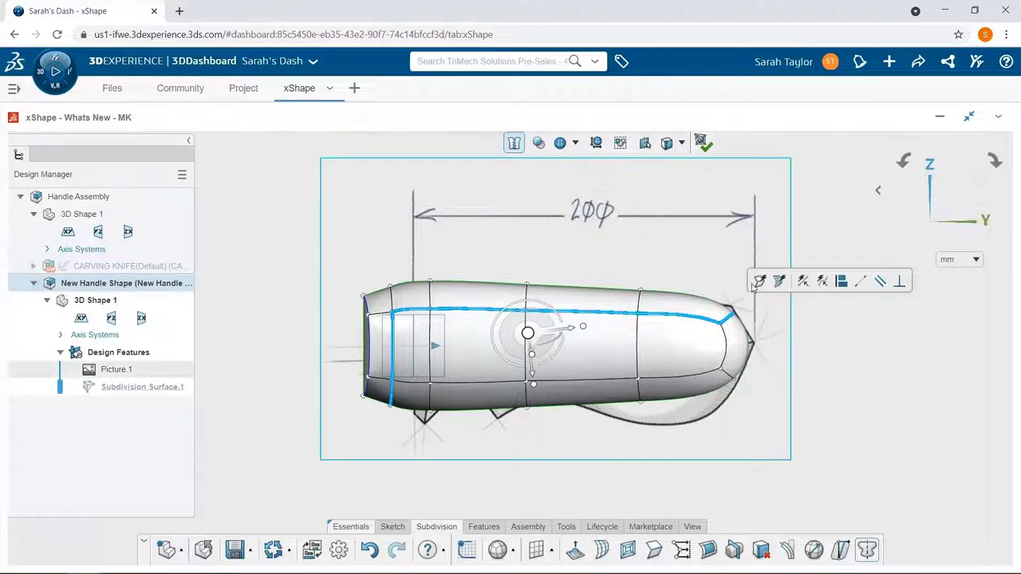
click(759, 282)
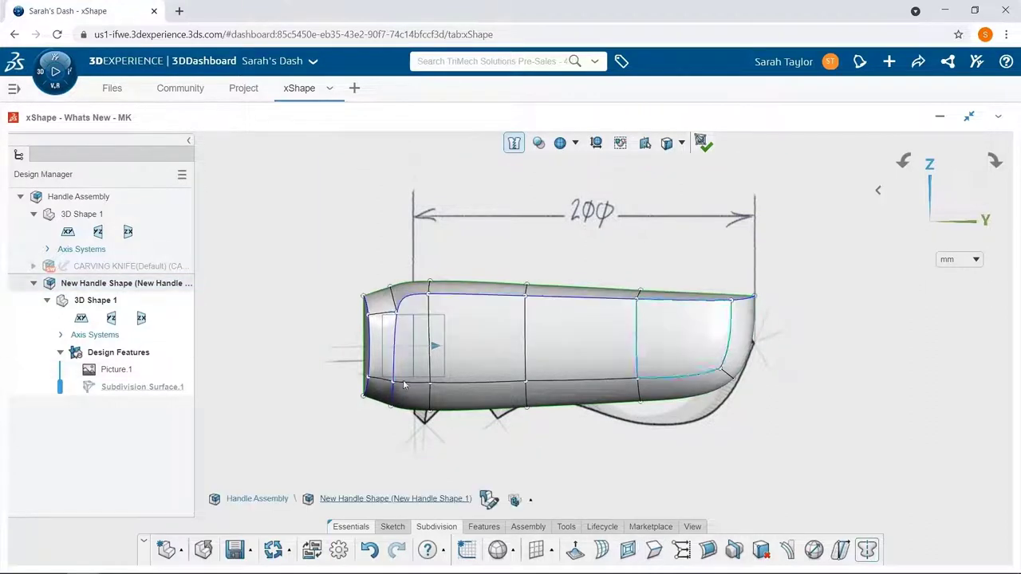
Select all faces on the top of the body with the Faces filter and subdivide them into an inset web-like division.
mouse_move(639, 264)
middle_down()
mouse_move(645, 301)
mouse_move(732, 322)
mouse_move(737, 417)
mouse_move(723, 347)
mouse_move(727, 280)
mouse_move(666, 329)
middle_up()
scroll(509, 355, up, 1)
scroll(449, 354, down, 2)
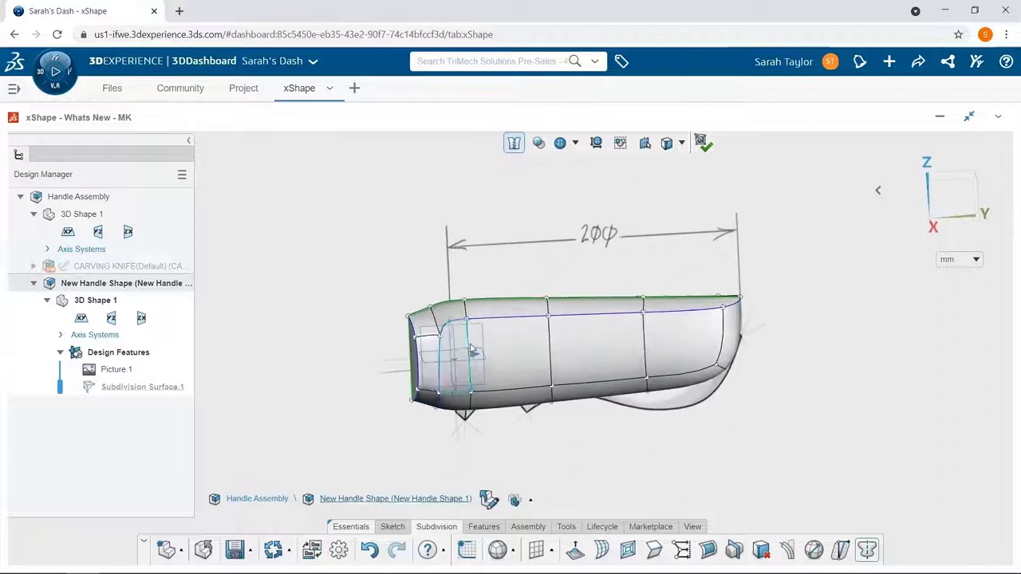
middle_drag(468, 379, 468, 489)
click(959, 186)
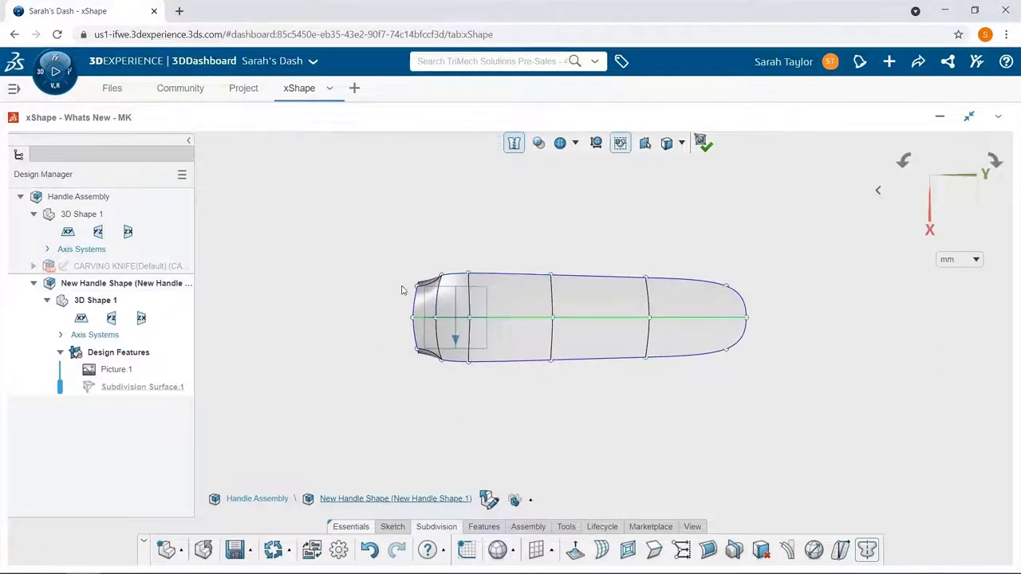
scroll(405, 289, down, 3)
scroll(517, 323, up, 1)
click(670, 147)
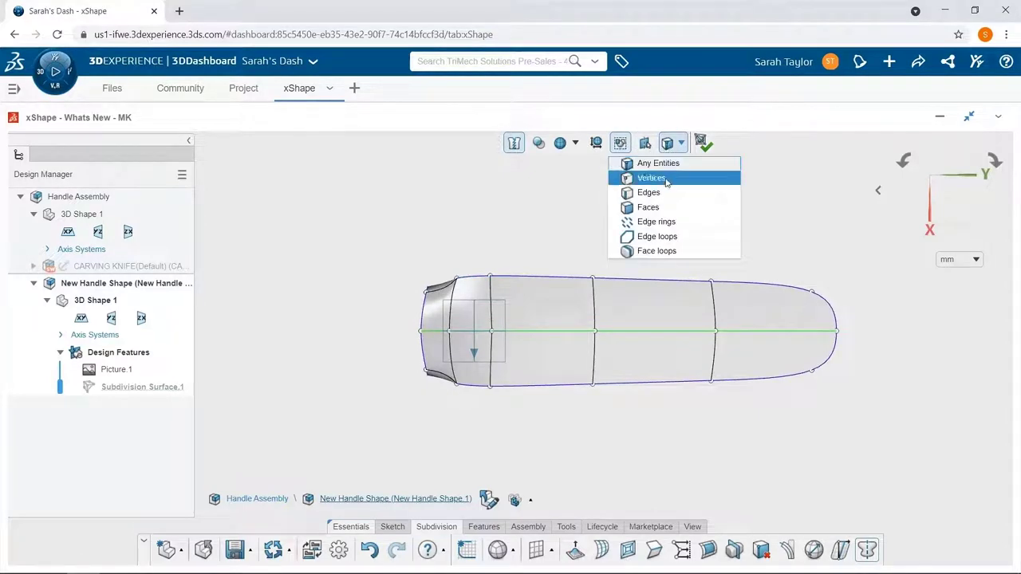
click(650, 206)
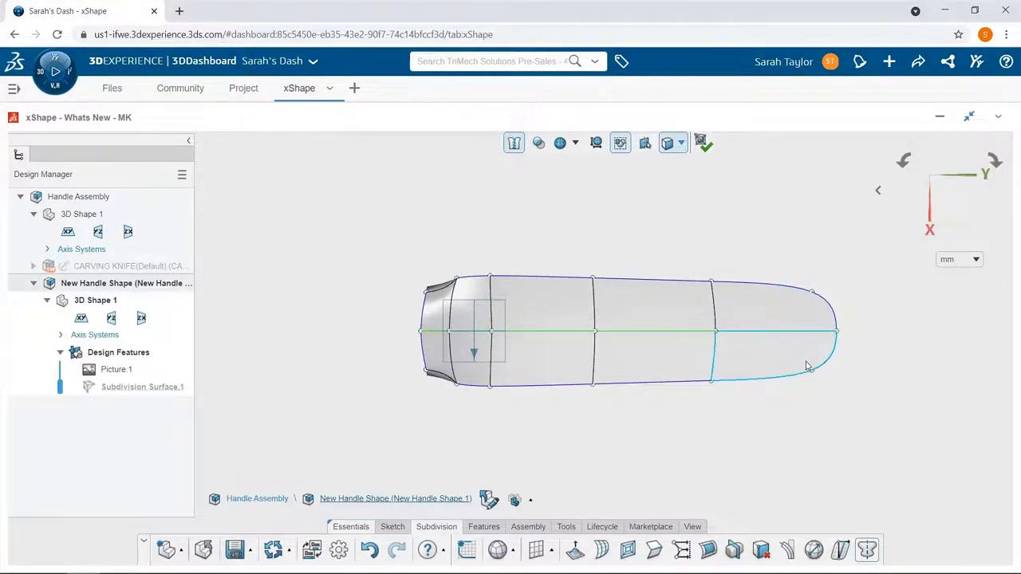
drag(805, 360, 444, 300)
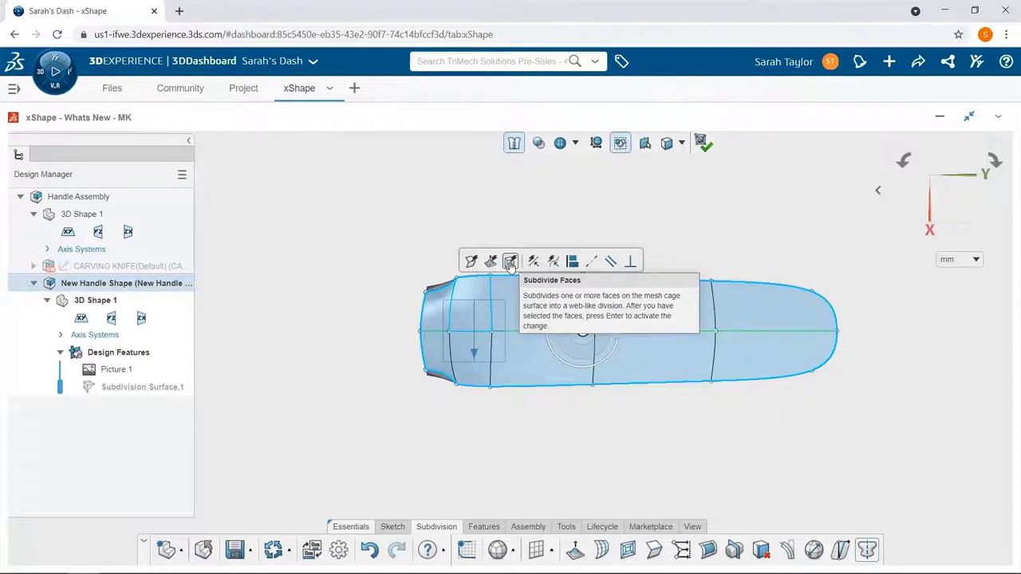
click(511, 263)
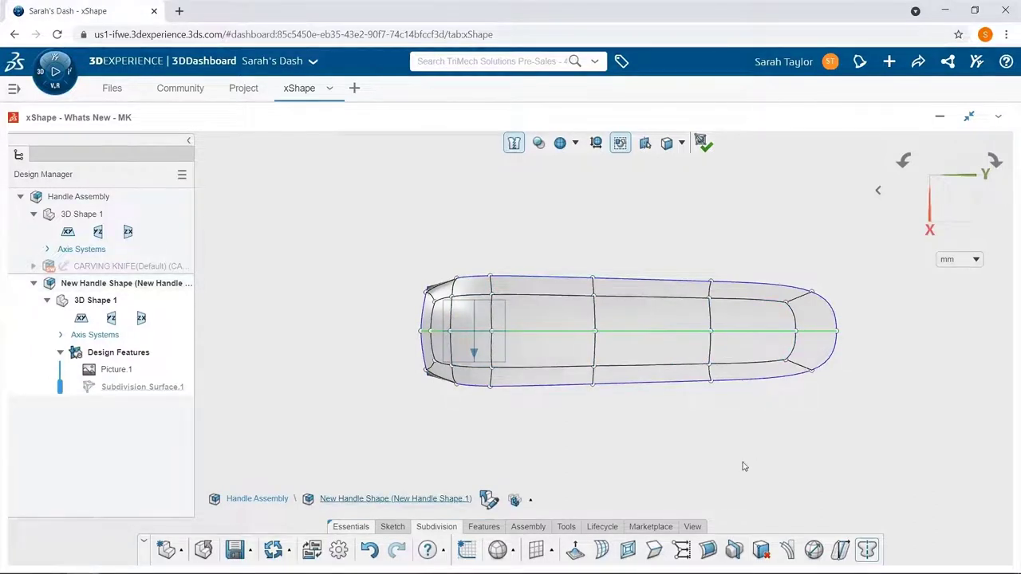
Select the inner inset faces on the body's top and crease their edges.
mouse_move(752, 470)
middle_down()
mouse_move(778, 271)
mouse_move(761, 423)
middle_up()
click(974, 201)
click(975, 201)
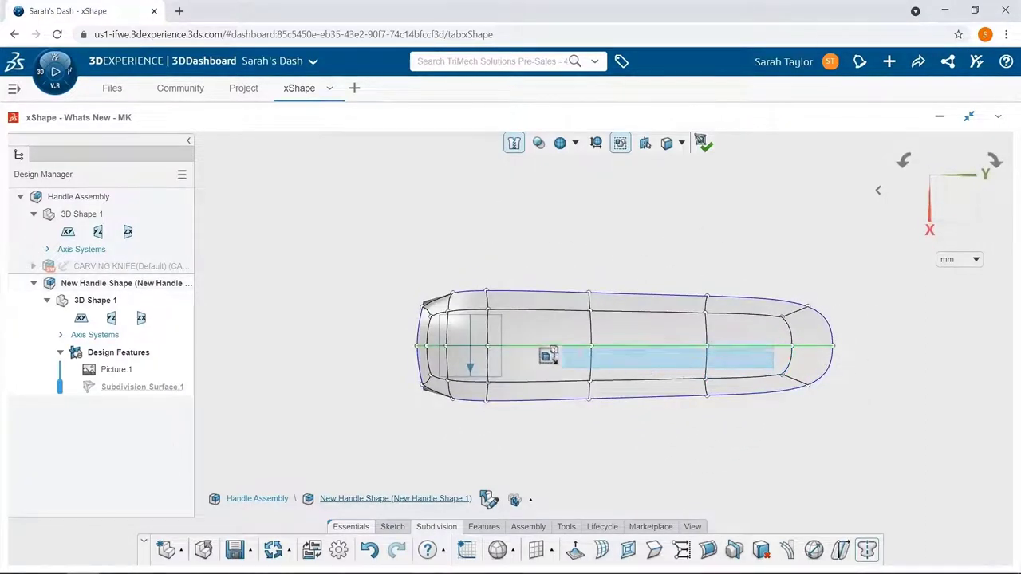
click(445, 340)
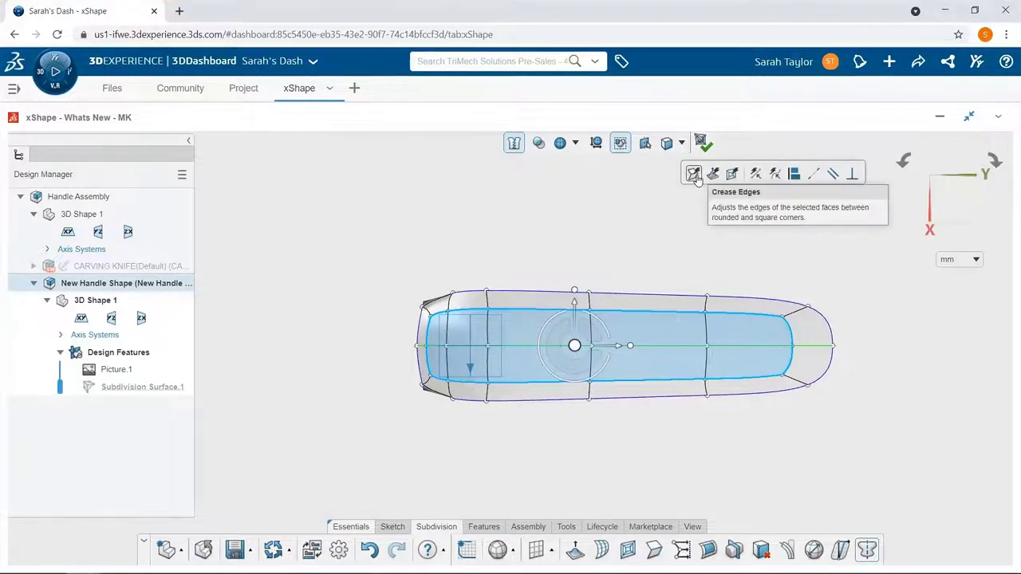
click(694, 177)
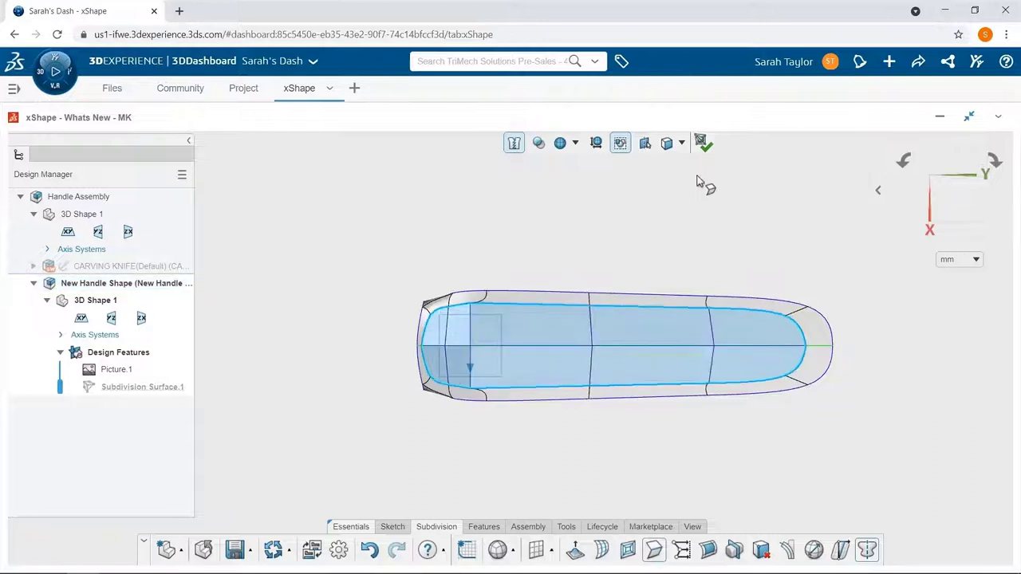
key(Escape)
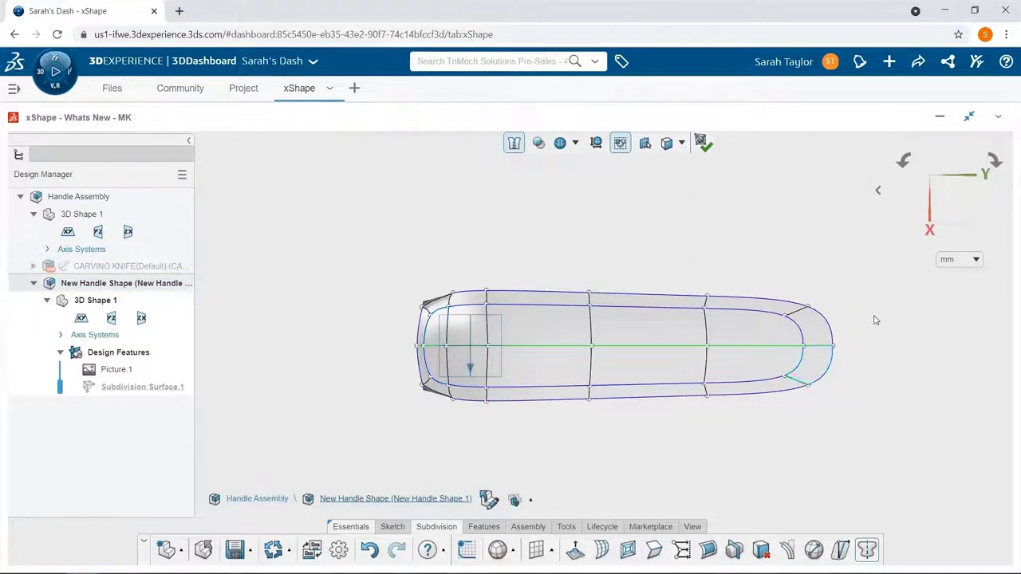
Scale the body non-uniformly by its bounding box to 60 mm along X, 200 mm along Y and 75 mm along Z.
middle_drag(478, 483, 504, 268)
scroll(472, 423, up, 4)
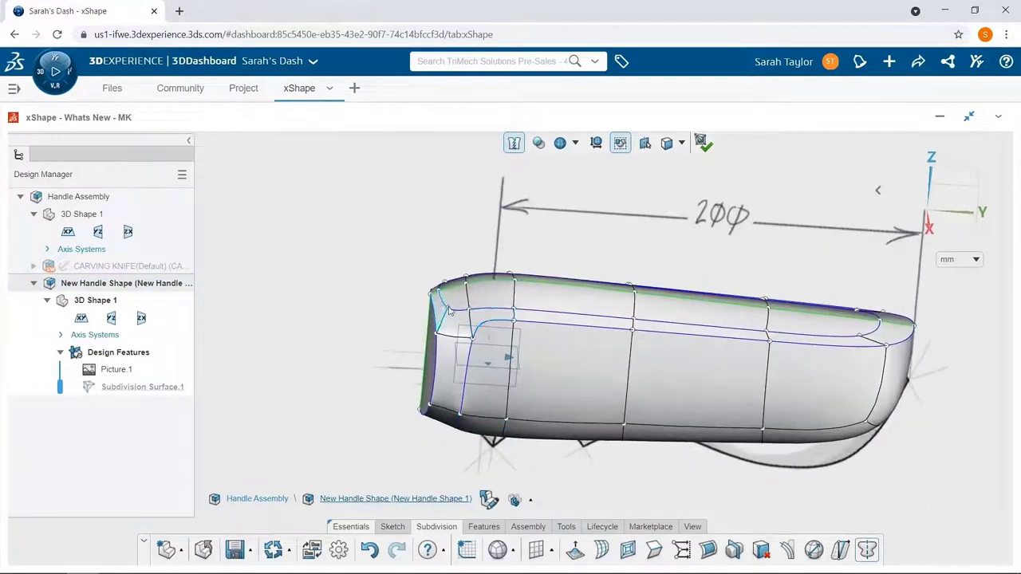
click(675, 387)
mouse_move(675, 388)
middle_down()
mouse_move(661, 391)
mouse_move(646, 367)
mouse_move(659, 382)
middle_up()
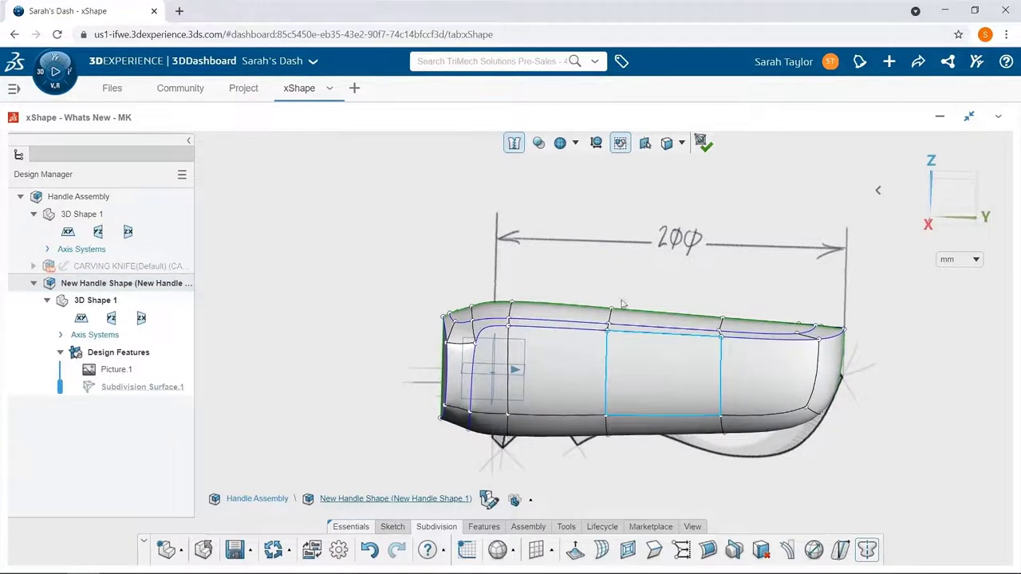
click(599, 149)
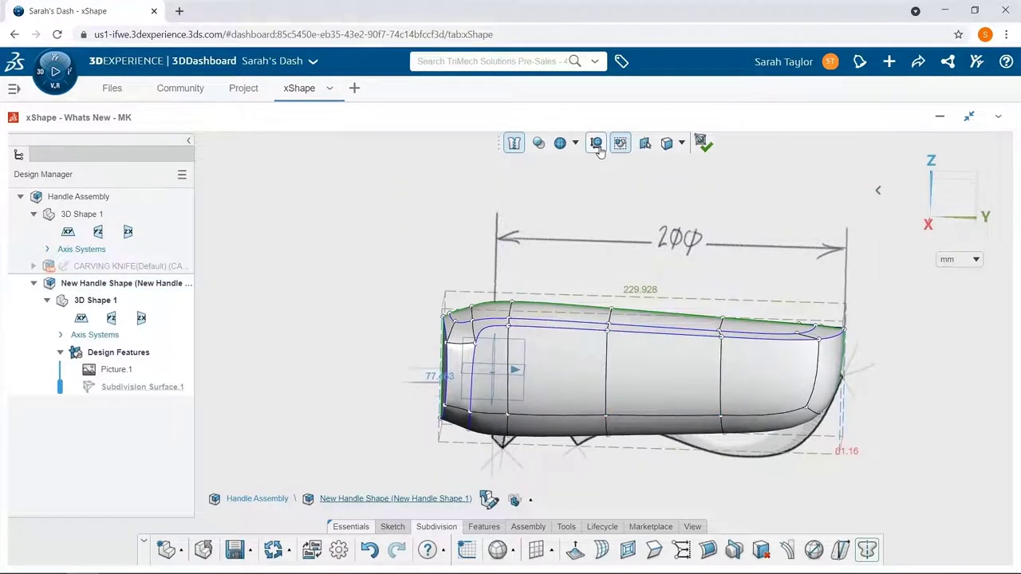
click(682, 255)
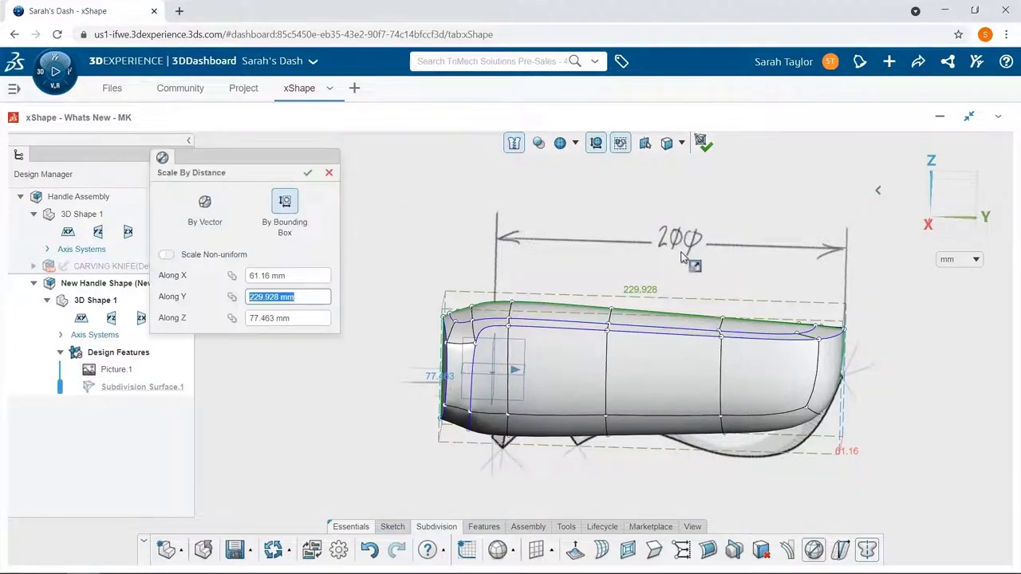
click(207, 255)
click(258, 275)
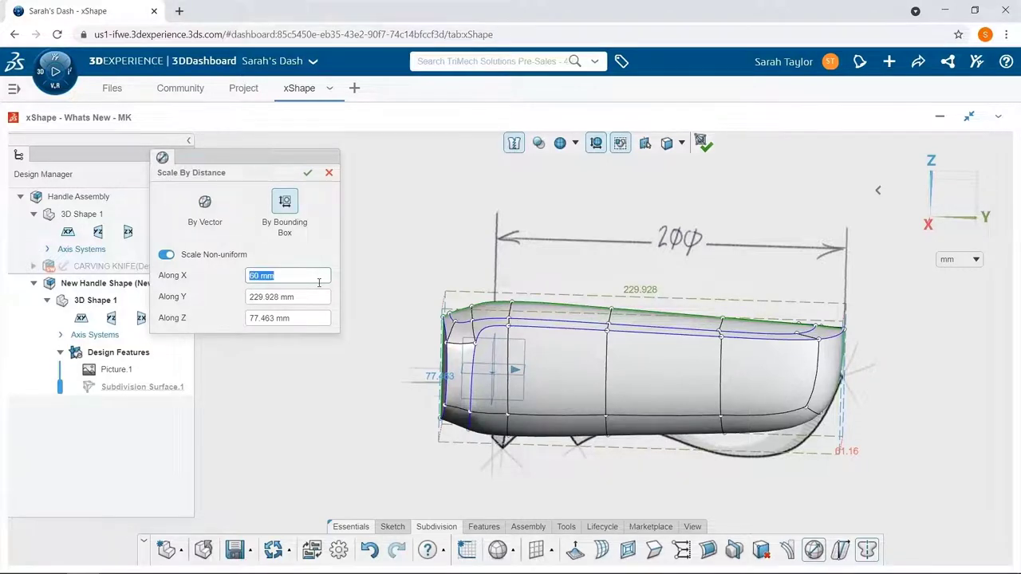
click(312, 296)
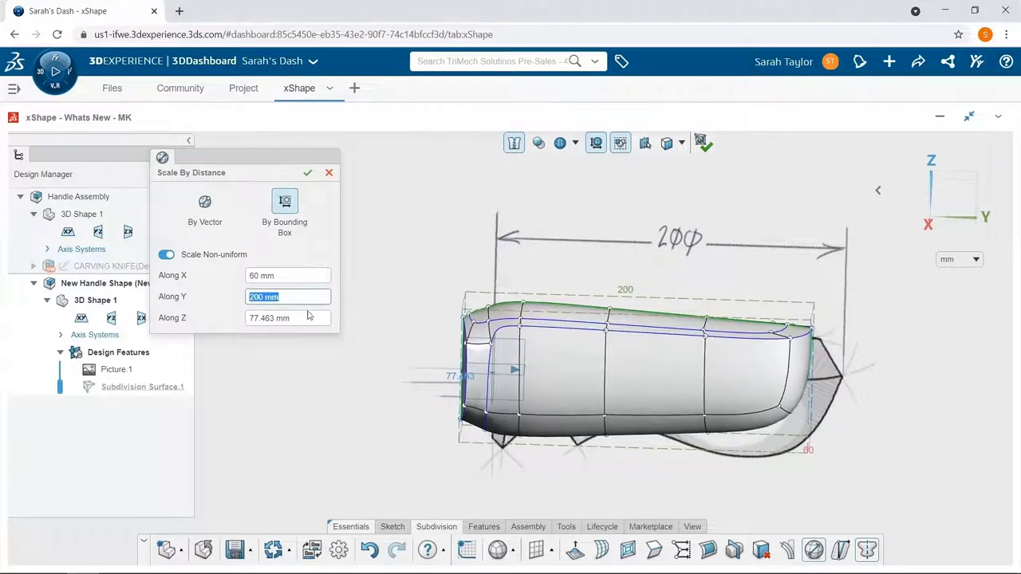
click(308, 317)
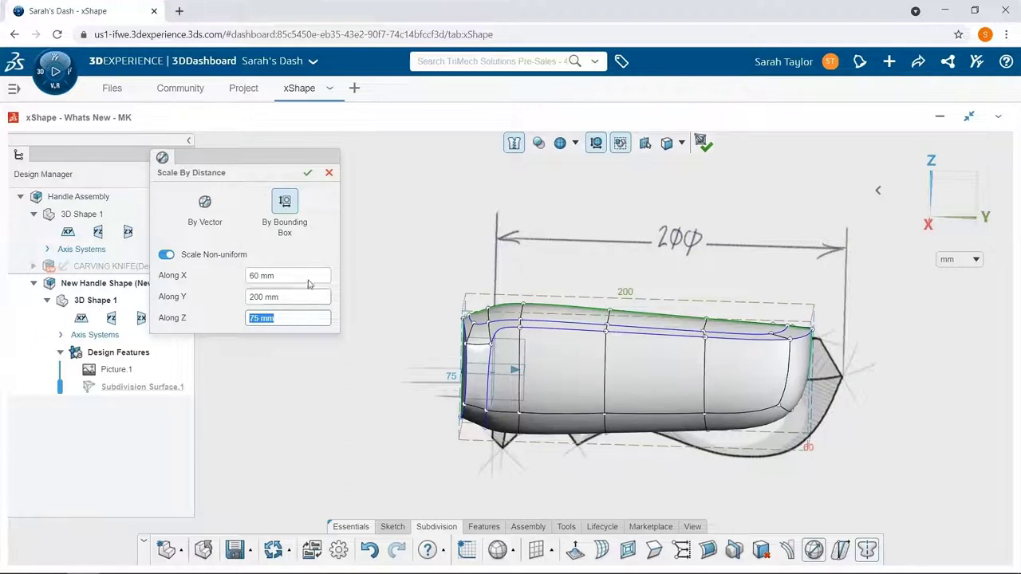
click(308, 174)
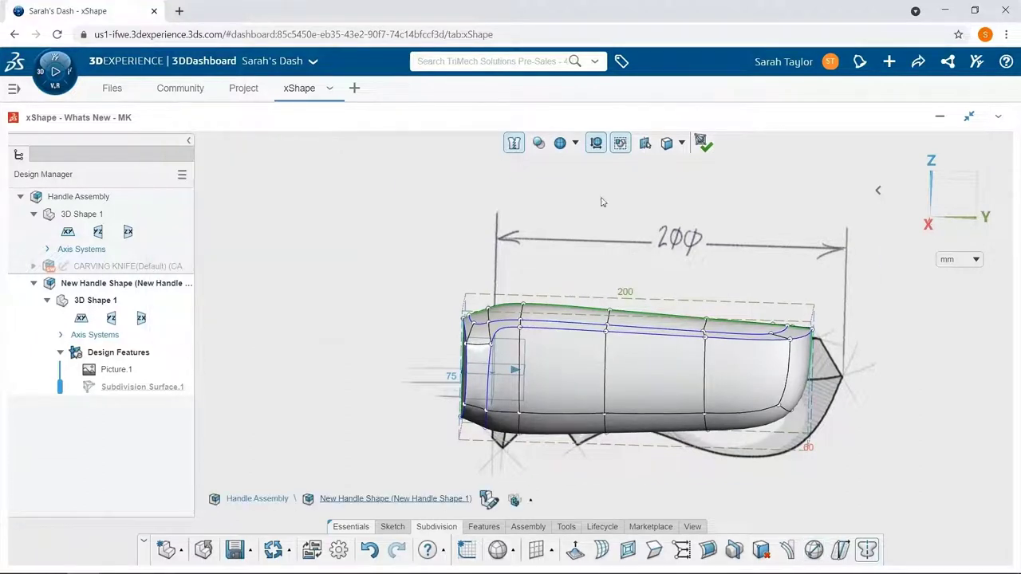
Let the sketch show through the body in the side view and move the whole body to fit the sketched 200 mm handle length.
click(965, 208)
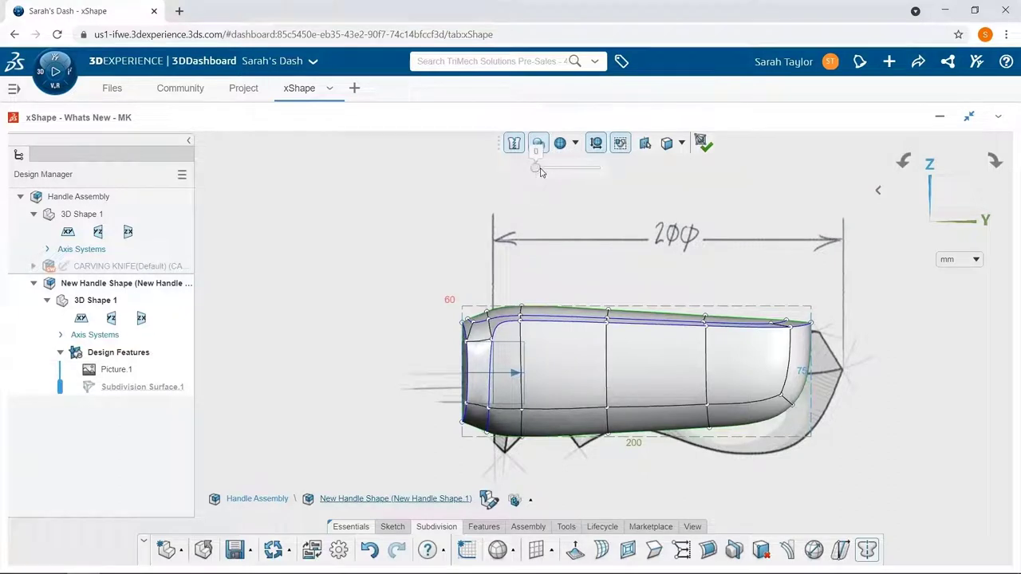
drag(540, 170, 543, 170)
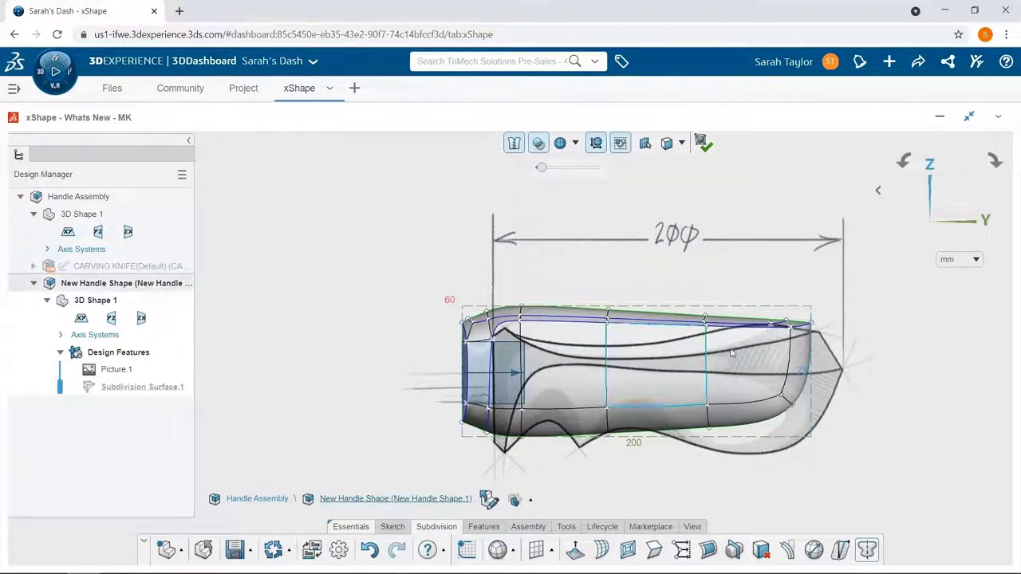
drag(883, 484, 400, 261)
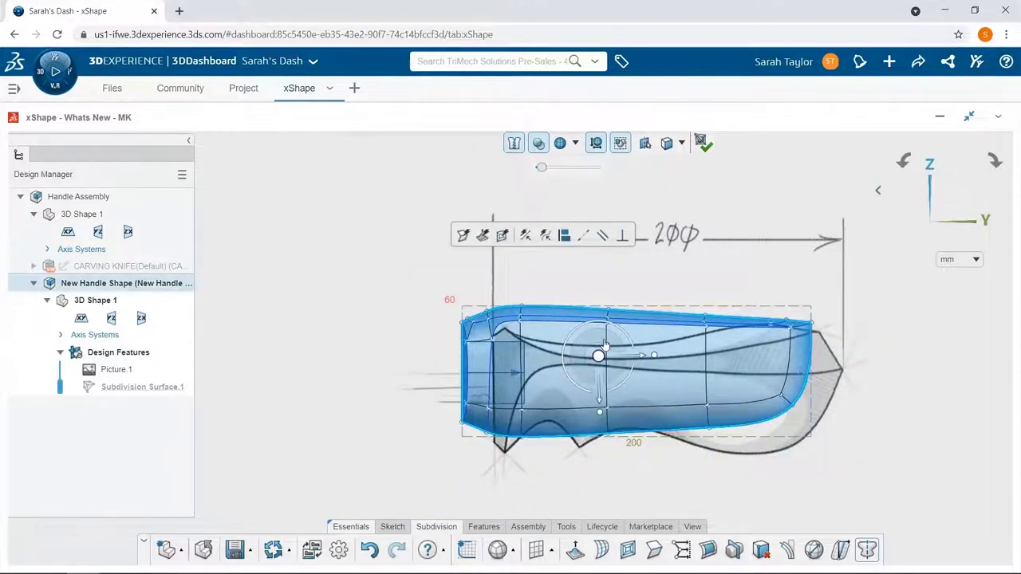
drag(604, 344, 629, 415)
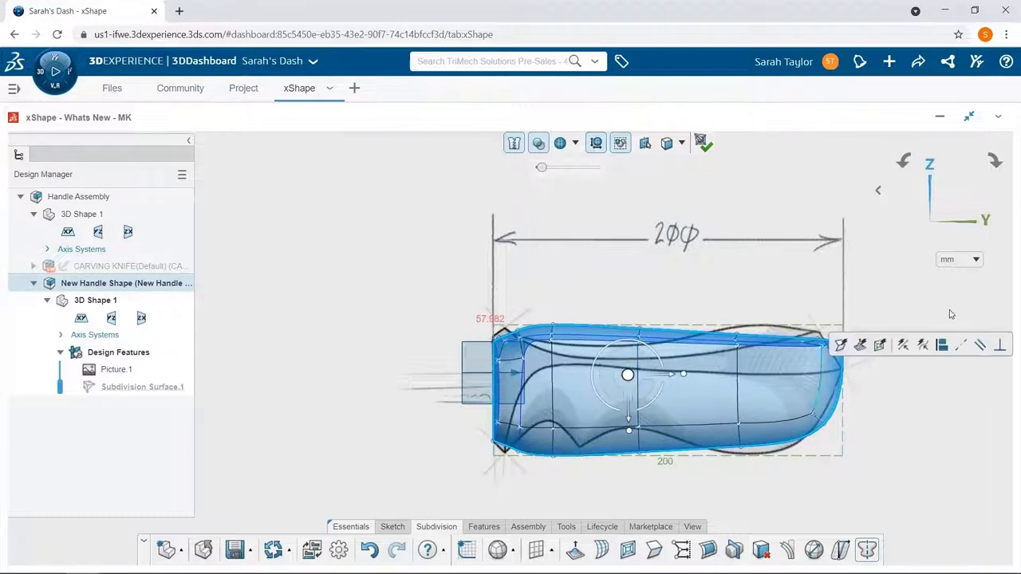
click(941, 362)
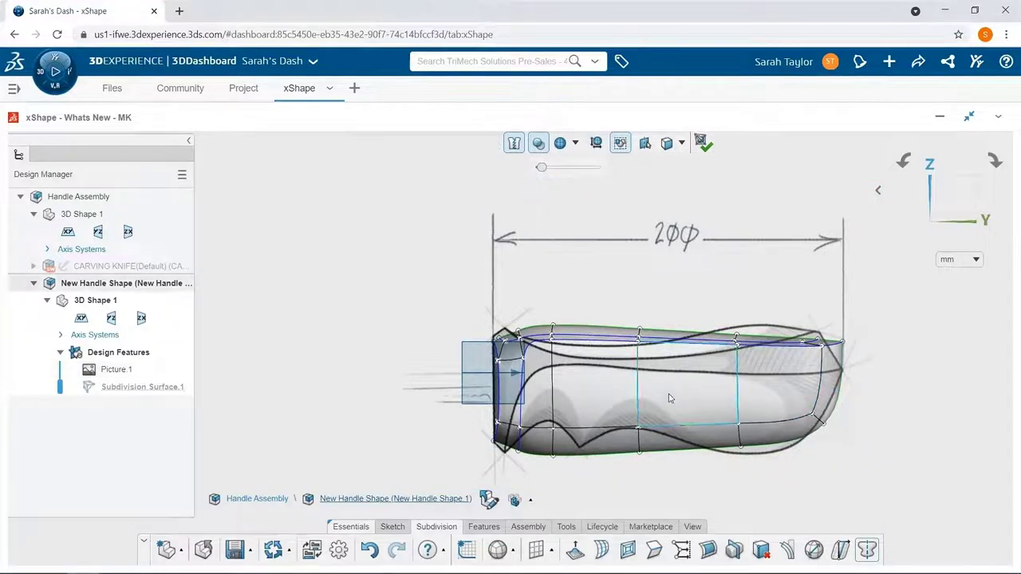
Select the narrow row of faces between the upper crease lines and lower it toward the sketched grip line.
scroll(667, 389, up, 2)
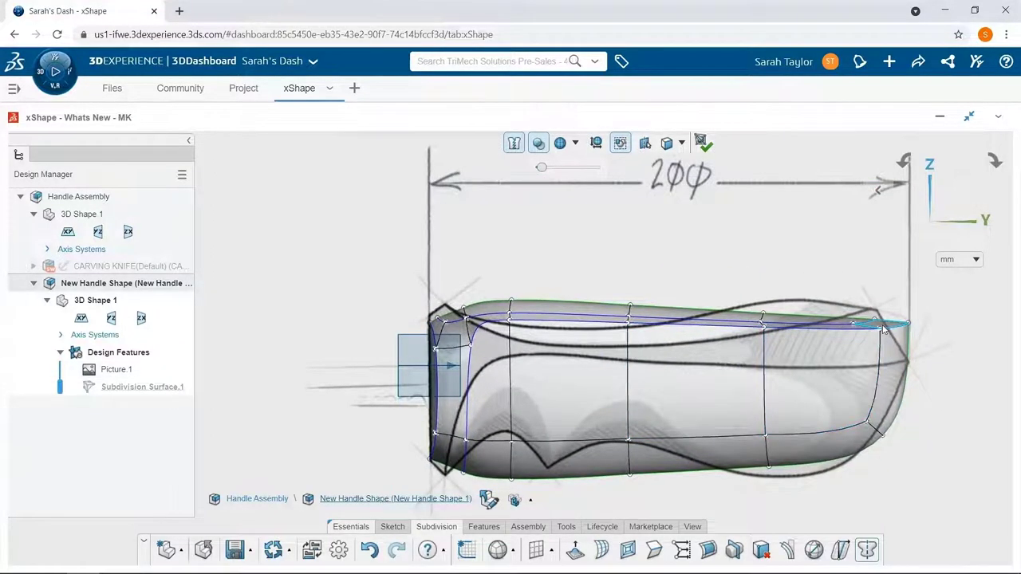
ctrl+click(694, 324)
shift+click(566, 320)
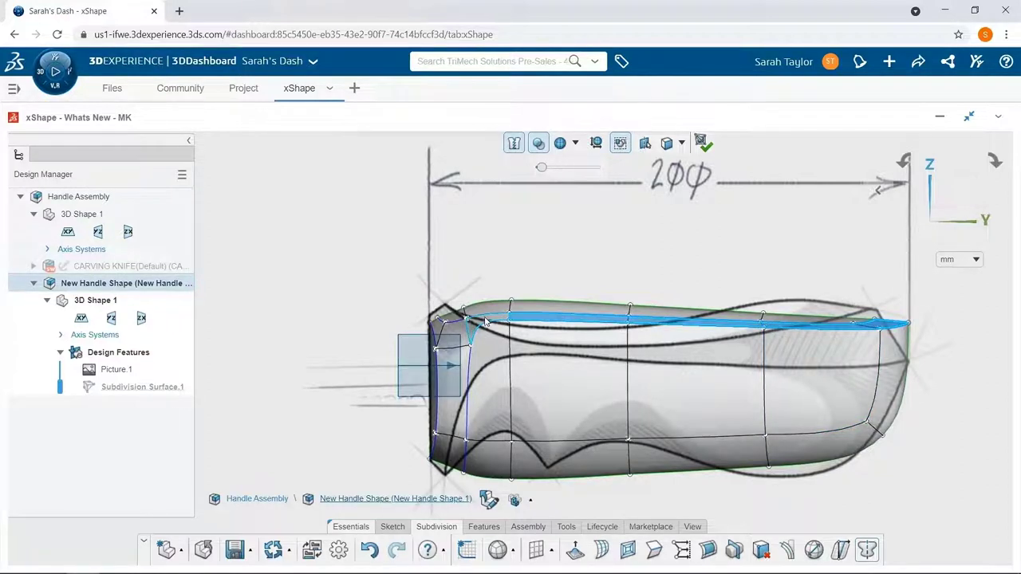
ctrl+click(487, 322)
drag(691, 285, 691, 320)
Reposition points and edges along the upper profile and crease lines so they follow the sketched curves from the front corner to the rear.
click(821, 347)
drag(815, 350, 816, 308)
click(444, 332)
drag(465, 314, 474, 303)
click(573, 323)
drag(568, 281, 569, 299)
click(764, 321)
drag(779, 308, 782, 318)
click(636, 322)
drag(651, 306, 653, 310)
click(856, 316)
drag(872, 302, 889, 301)
click(877, 309)
Fit the crease curving down behind the front collar and the front lower corner to the sketch.
click(487, 347)
drag(502, 339, 531, 334)
click(477, 404)
drag(492, 396, 482, 399)
click(458, 474)
drag(473, 465, 467, 464)
click(465, 410)
drag(479, 404, 470, 408)
scroll(430, 479, down, 2)
click(452, 442)
click(522, 289)
scroll(525, 286, down, 3)
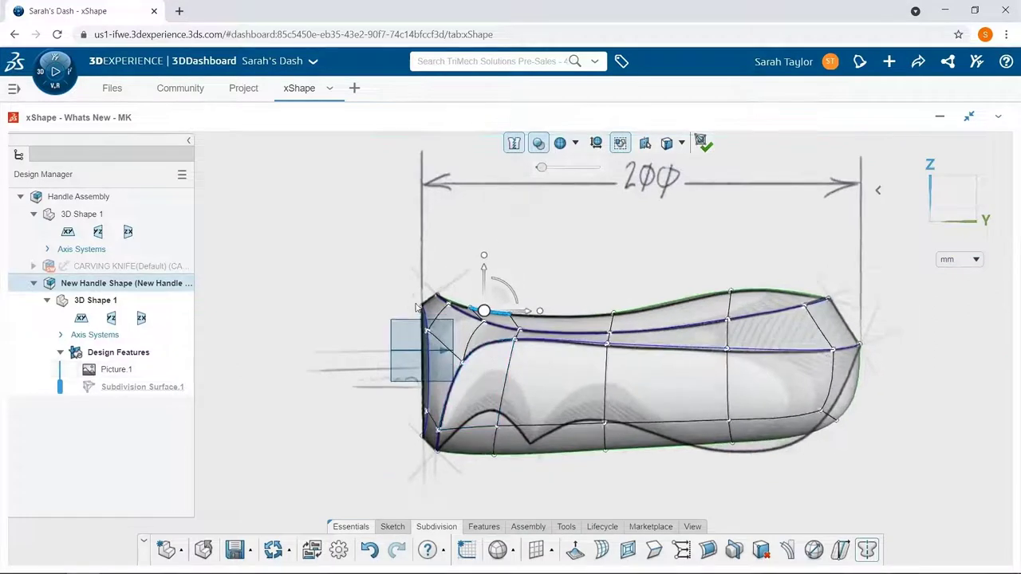
Straighten the points of the front end face with Line Align and shift them onto the sketch's vertical front line.
click(431, 448)
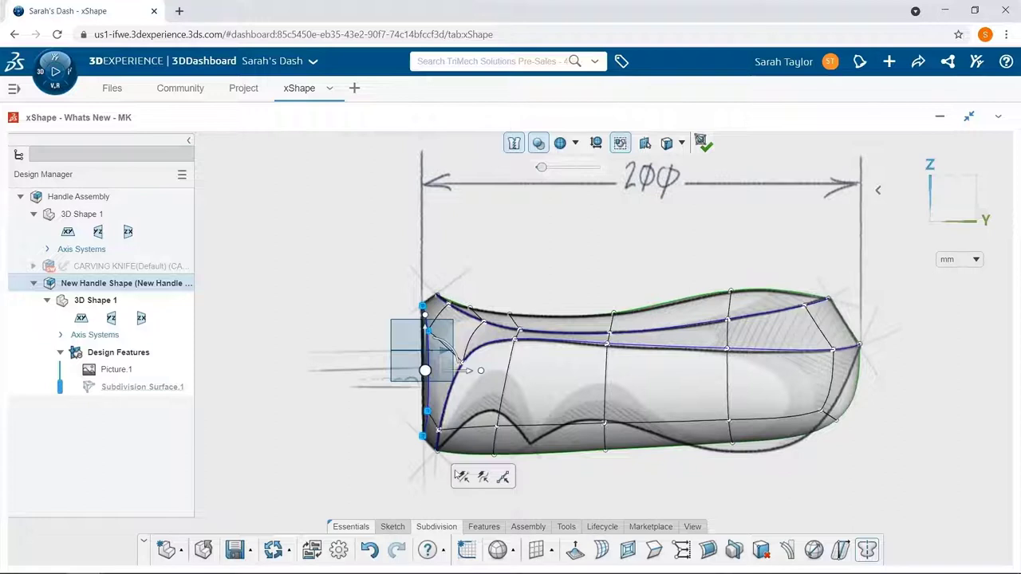
key(l)
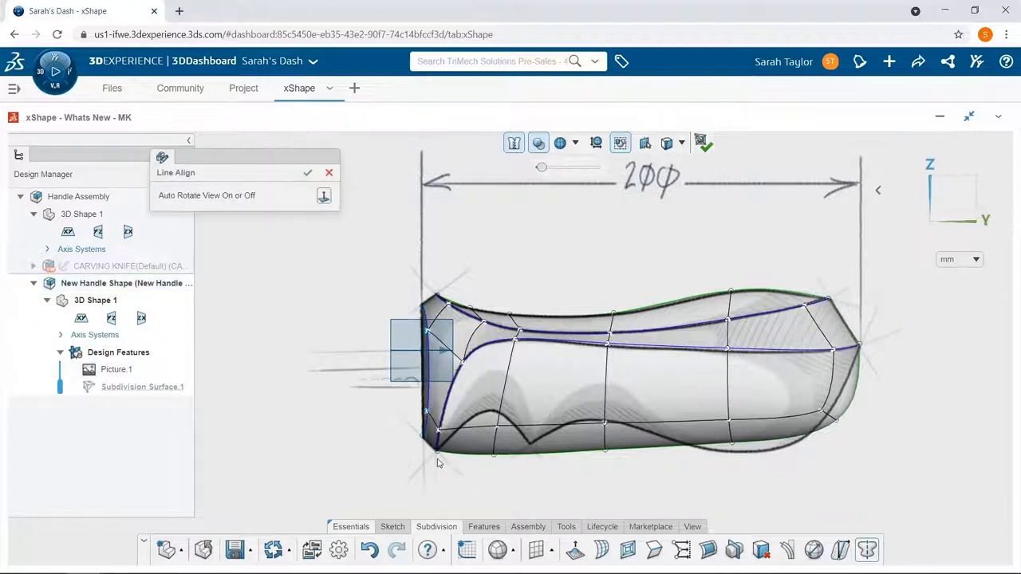
scroll(429, 379, up, 8)
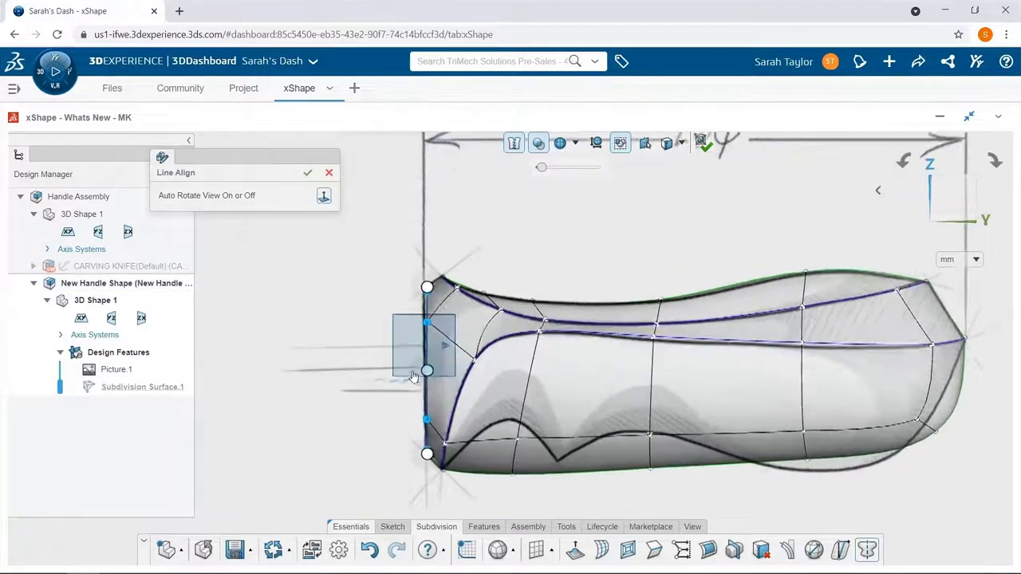
scroll(435, 375, up, 2)
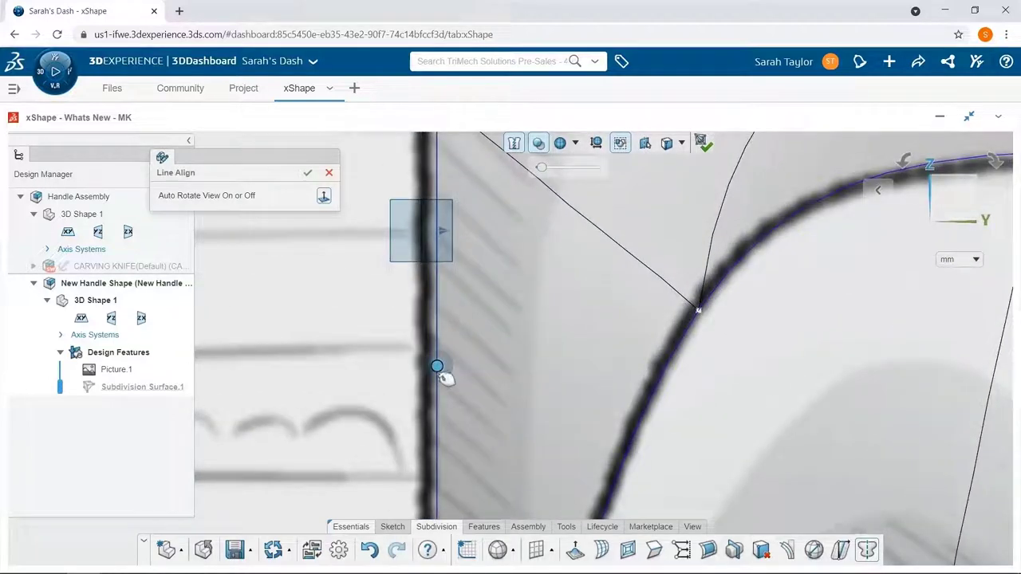
drag(438, 367, 426, 369)
scroll(427, 451, down, 5)
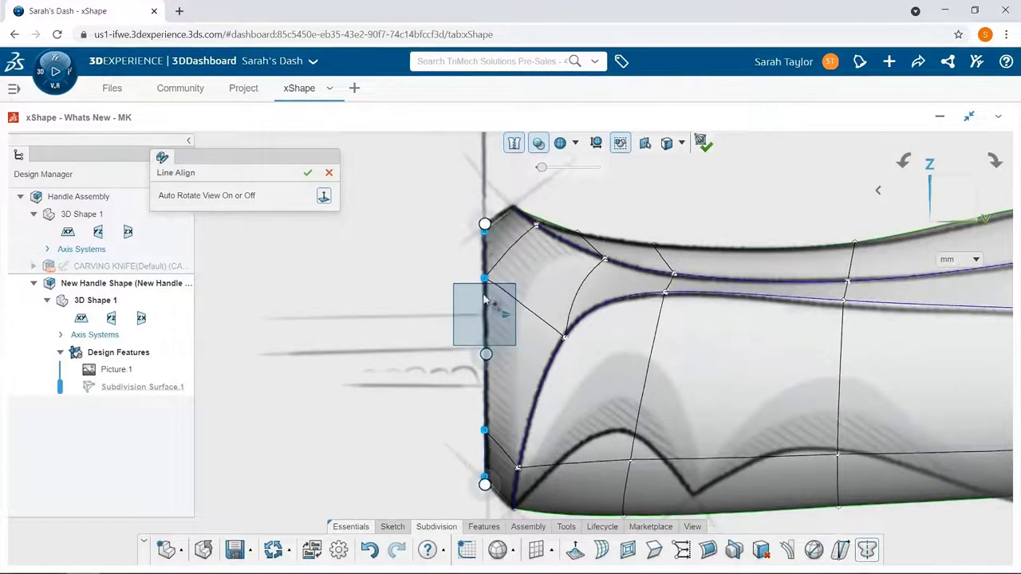
click(307, 175)
Select all points along the handle's underside and align them to the sketched lower contour with Sketch Quick Align.
scroll(527, 326, down, 3)
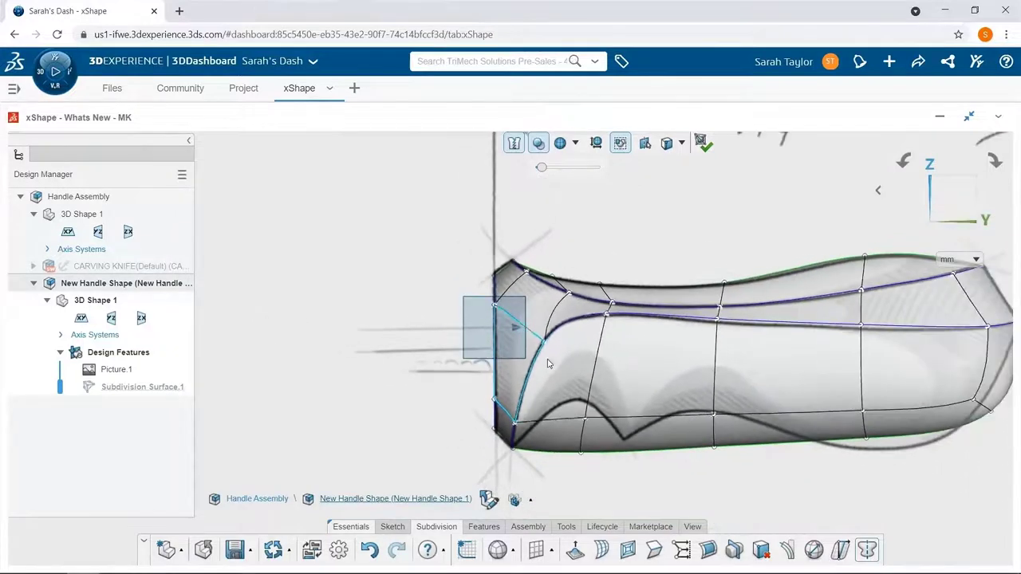
middle_drag(559, 362, 588, 372)
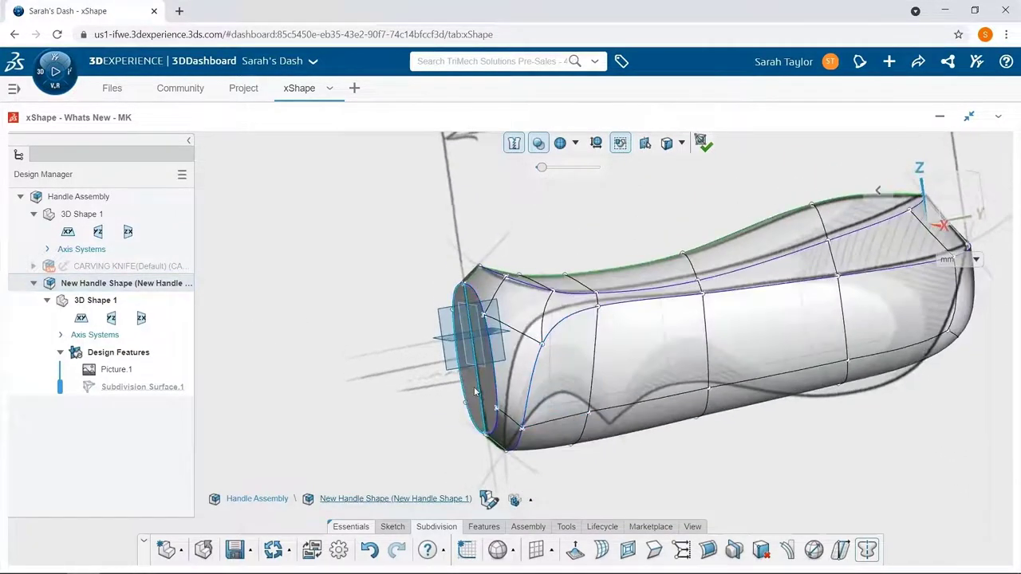
click(962, 199)
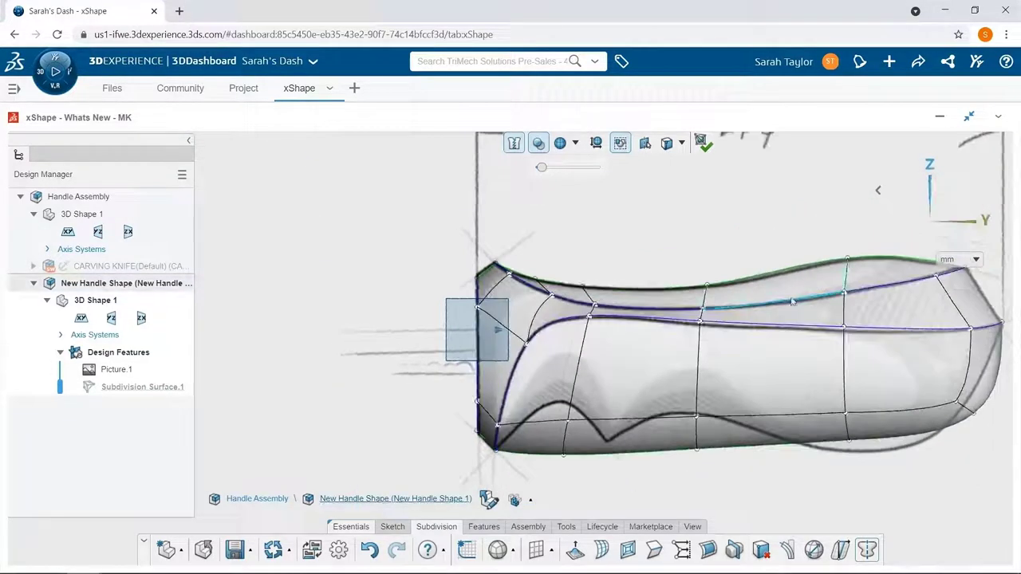
scroll(719, 497, up, 4)
scroll(685, 449, down, 2)
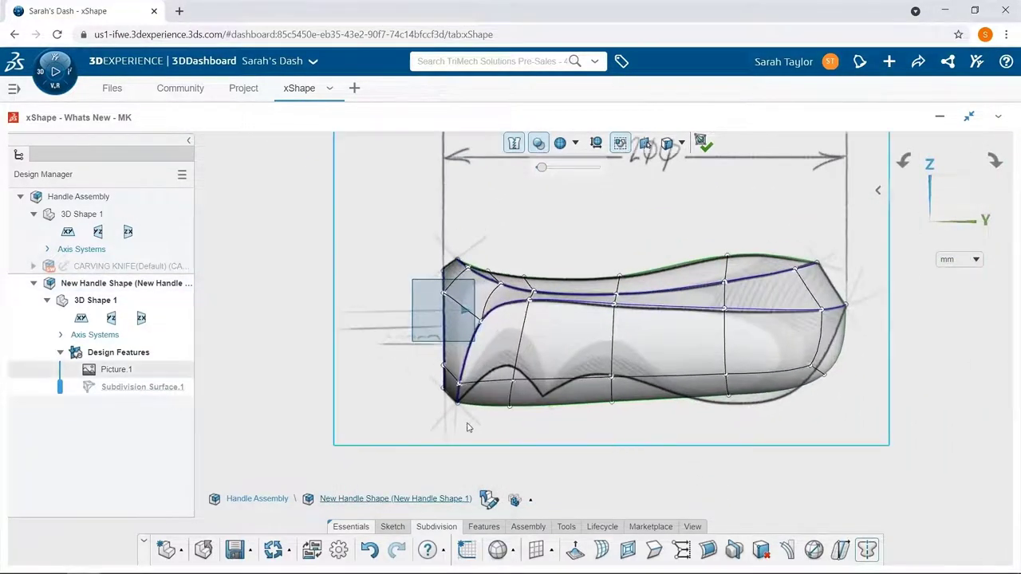
drag(455, 429, 872, 360)
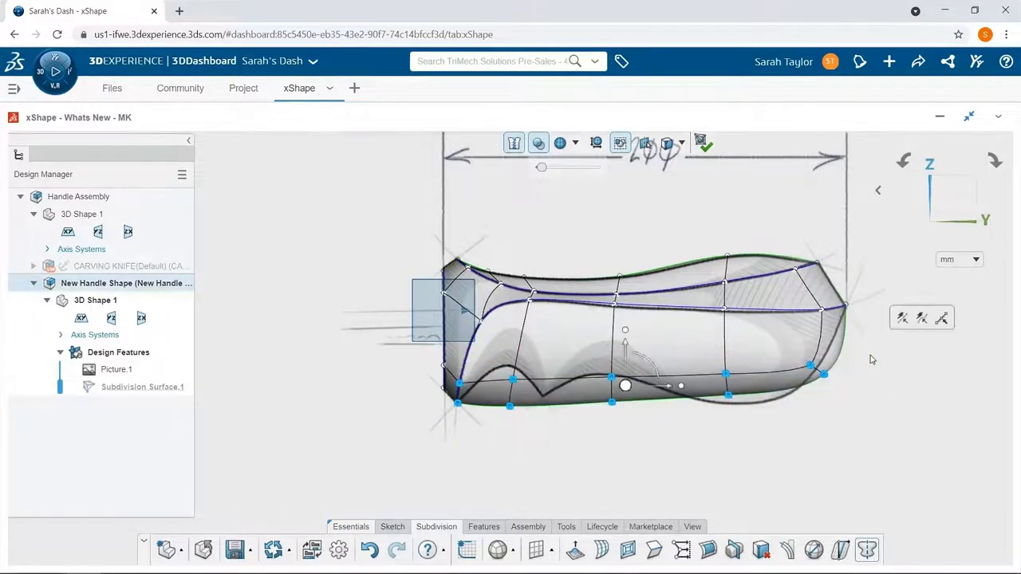
click(922, 319)
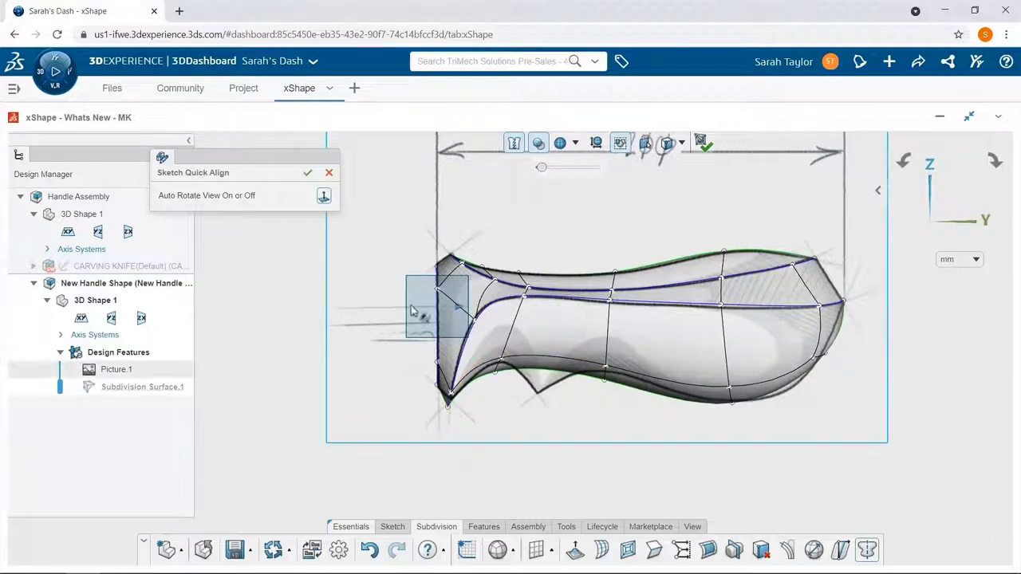
click(308, 178)
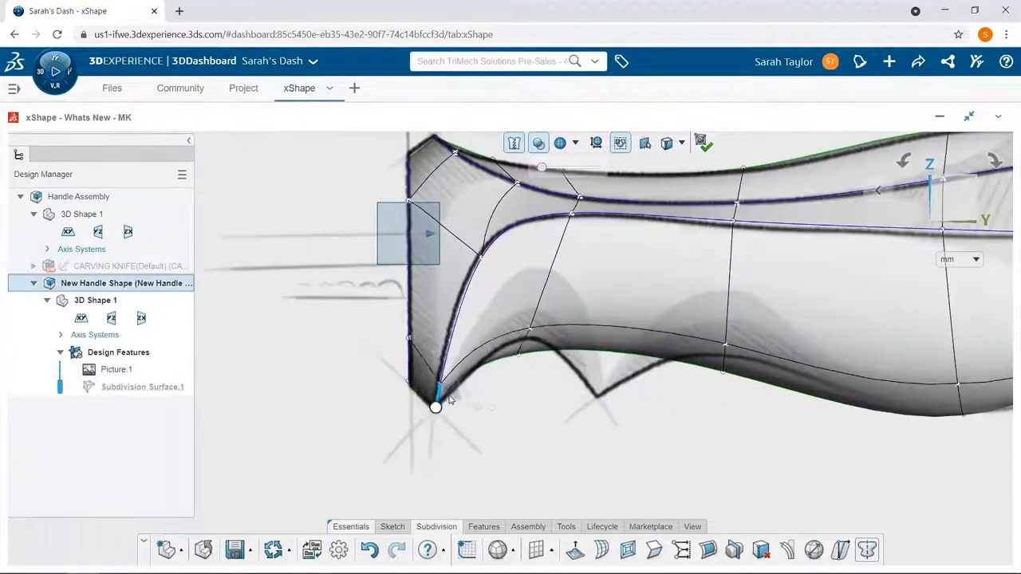
Fine-tune individual points and edges along the handle's lower profile to match the sketched underside.
drag(549, 313, 552, 316)
click(433, 411)
click(727, 351)
drag(743, 348, 744, 343)
ctrl+middle_drag(743, 342, 451, 344)
click(782, 363)
click(810, 325)
drag(811, 326, 800, 351)
drag(661, 392, 667, 399)
scroll(719, 372, down, 3)
scroll(454, 319, down, 3)
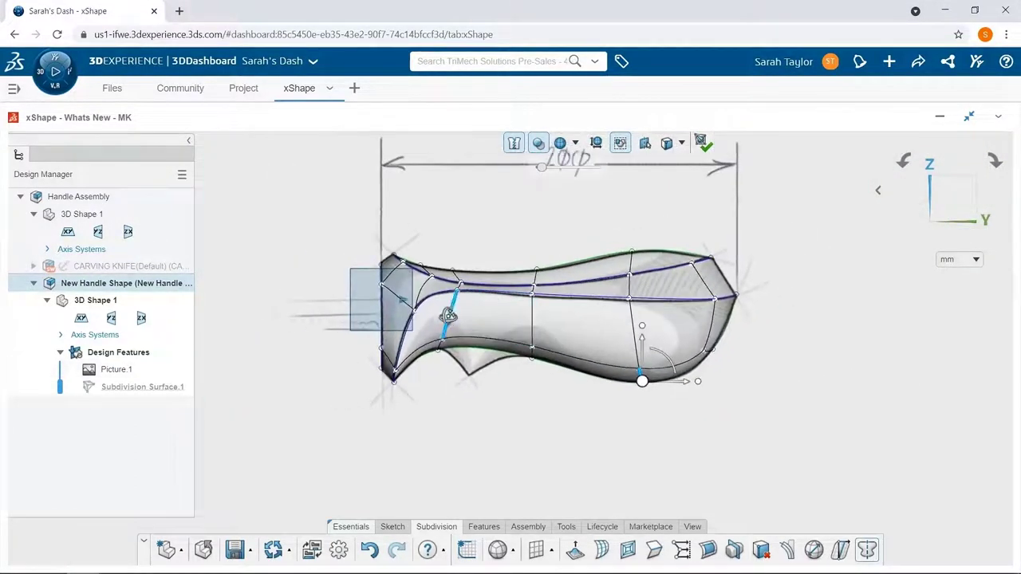
In the top view, select the edge loop behind the front collar with the Edge loops filter and scale it narrower along X.
middle_drag(449, 317, 558, 335)
click(963, 203)
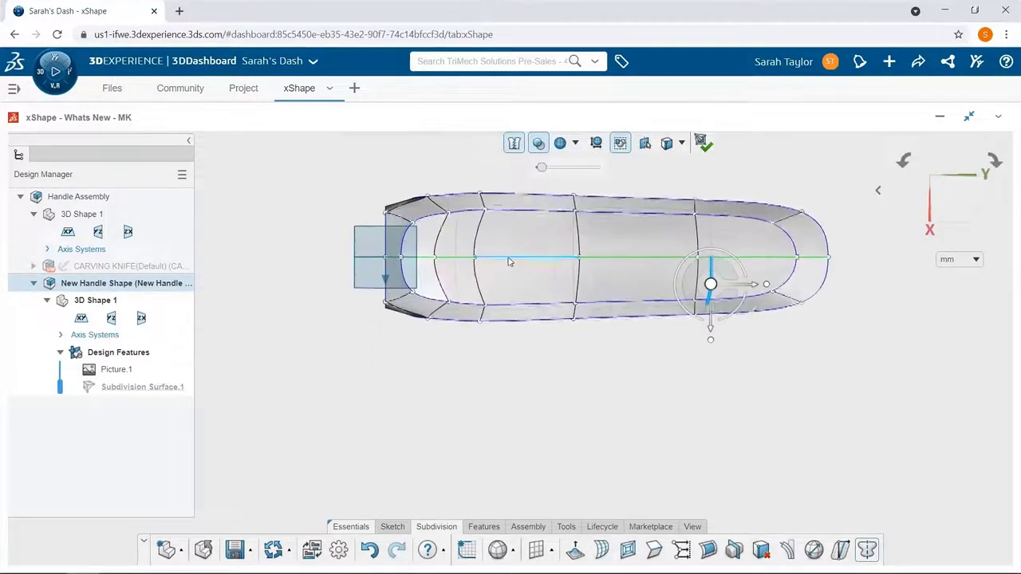
scroll(484, 248, up, 2)
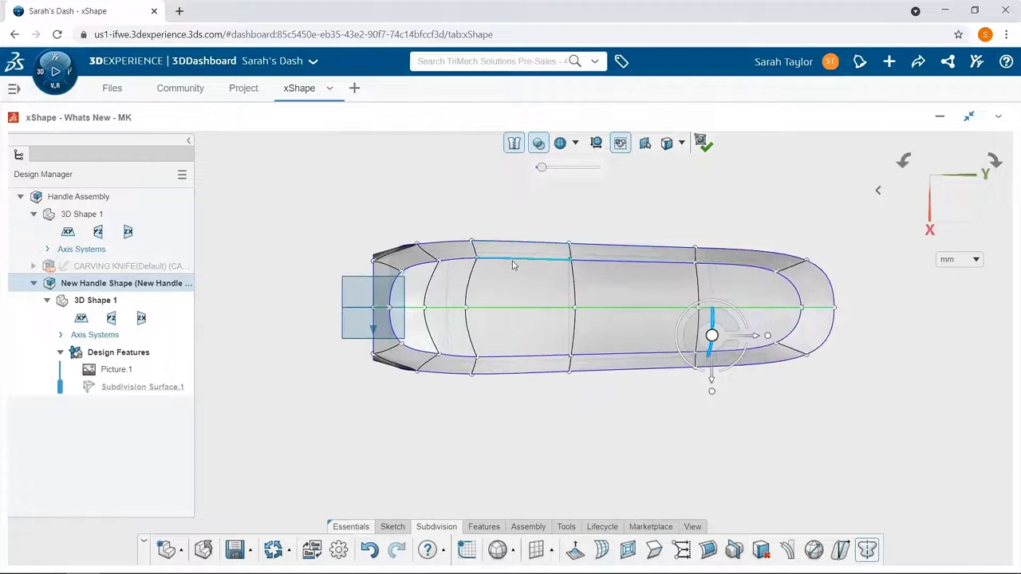
click(669, 145)
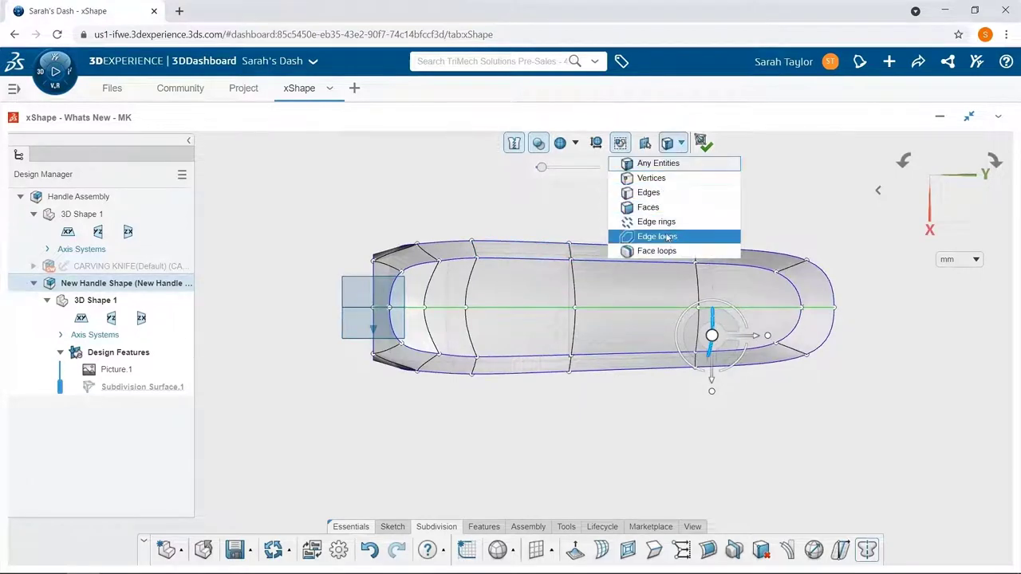
click(654, 235)
scroll(479, 359, up, 1)
double_click(463, 353)
middle_drag(546, 438, 542, 311)
click(945, 183)
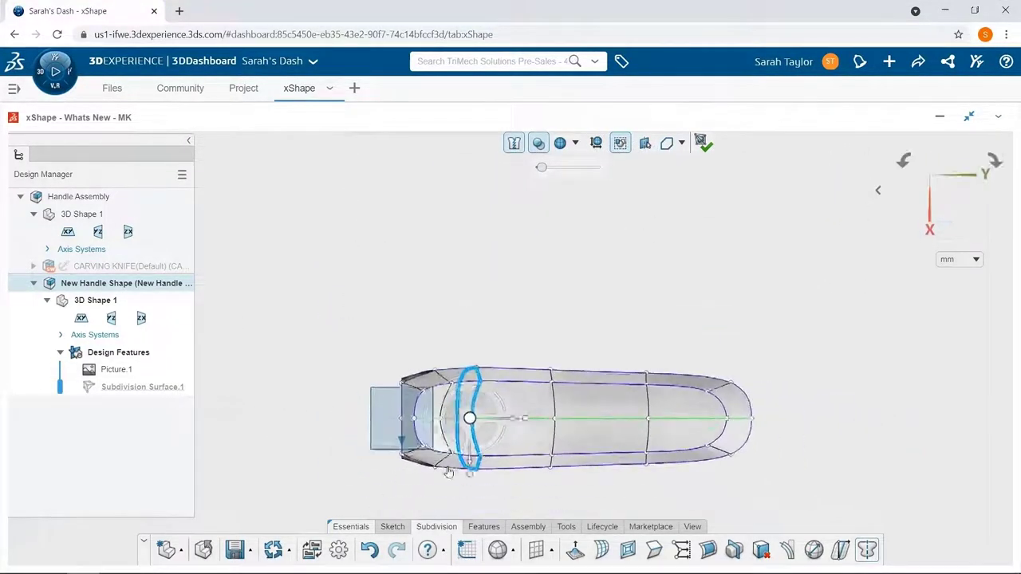
scroll(487, 448, up, 3)
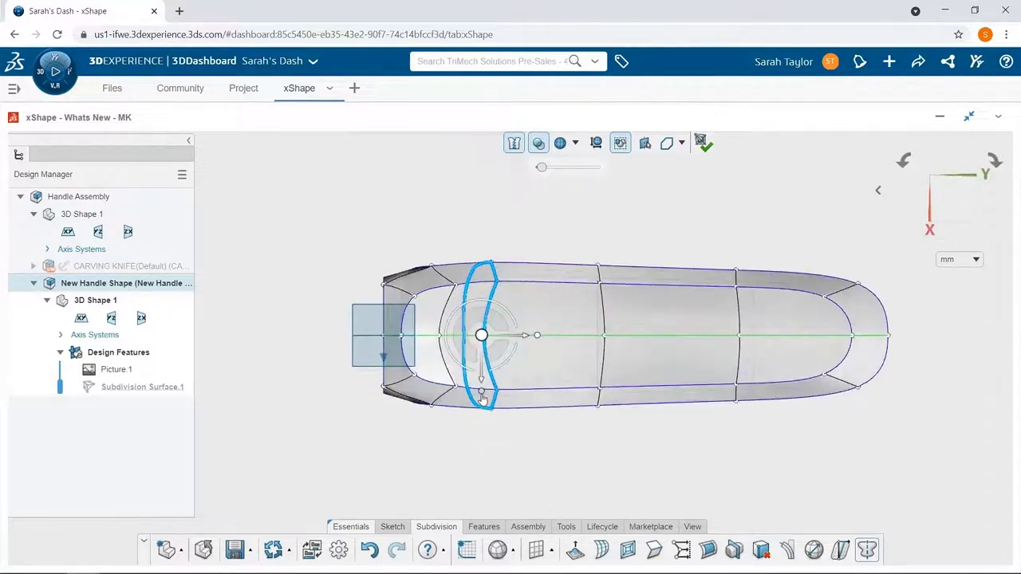
drag(482, 399, 486, 375)
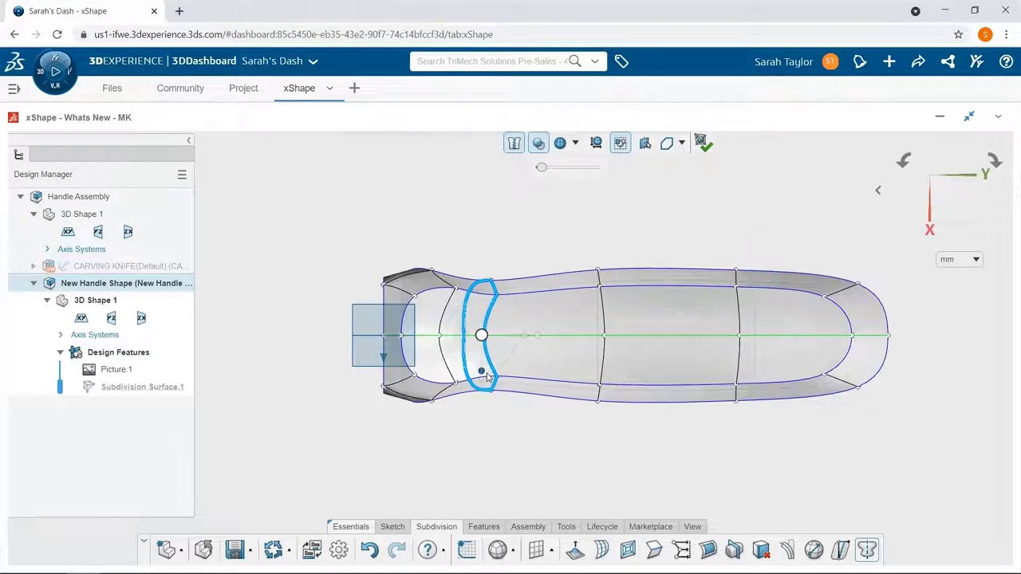
Scale the edge loop near the handle's rear wider along X.
double_click(738, 312)
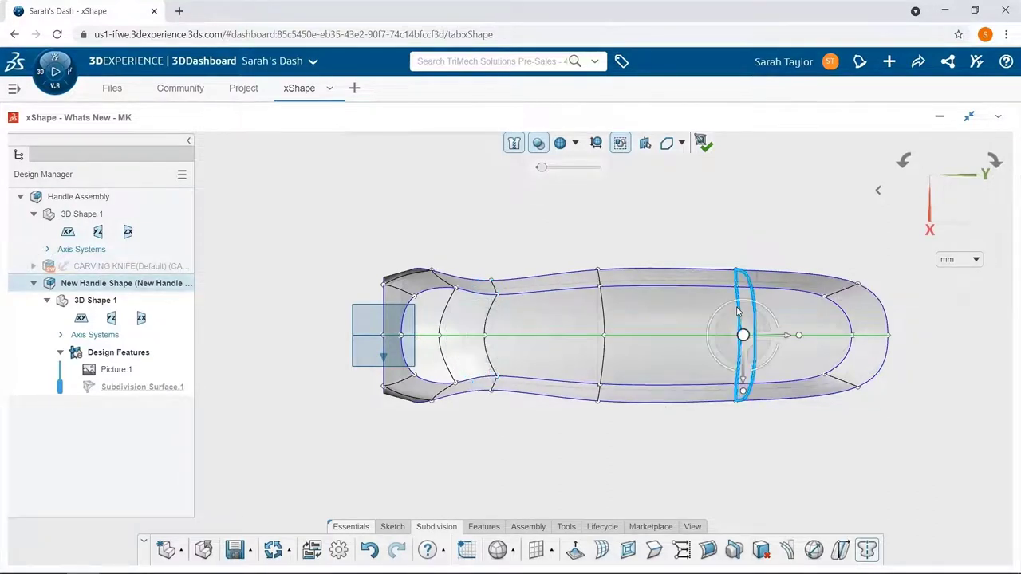
drag(743, 389, 746, 425)
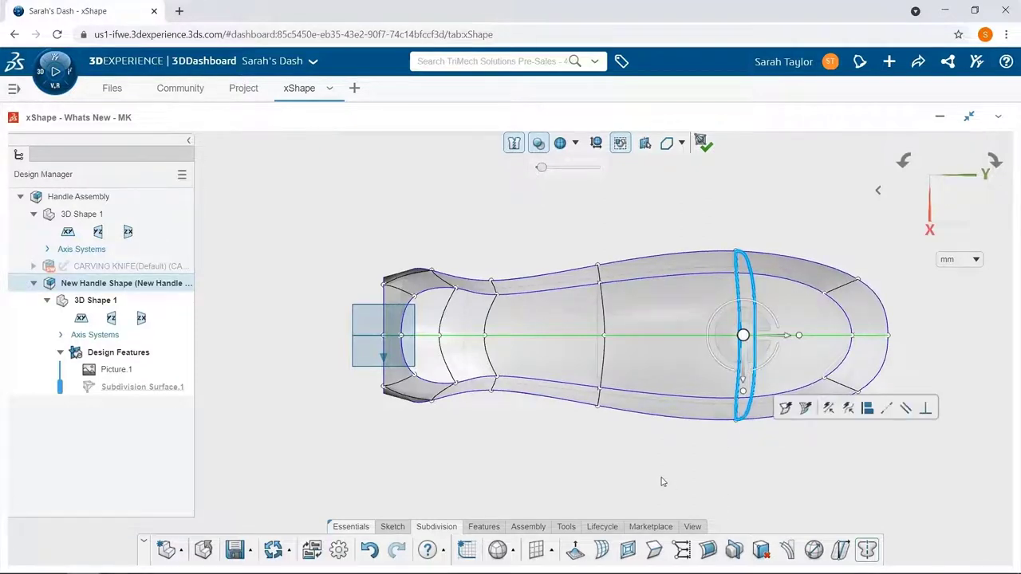
click(584, 484)
Set the selection filter to Any Entities and extrude the underside face located at the sketched finger peak.
middle_drag(592, 484, 719, 363)
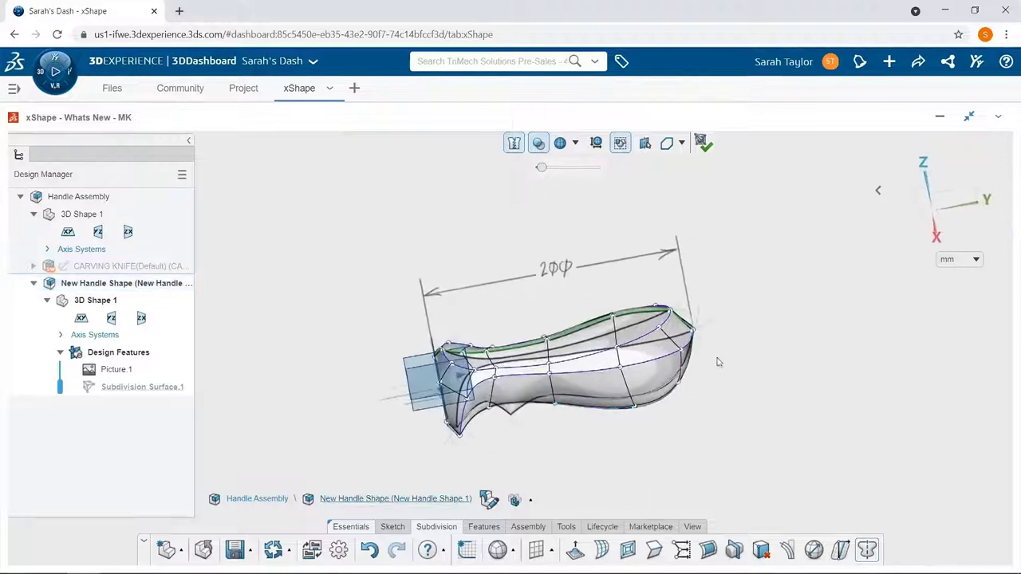
click(946, 210)
scroll(471, 415, up, 4)
middle_drag(480, 336, 484, 281)
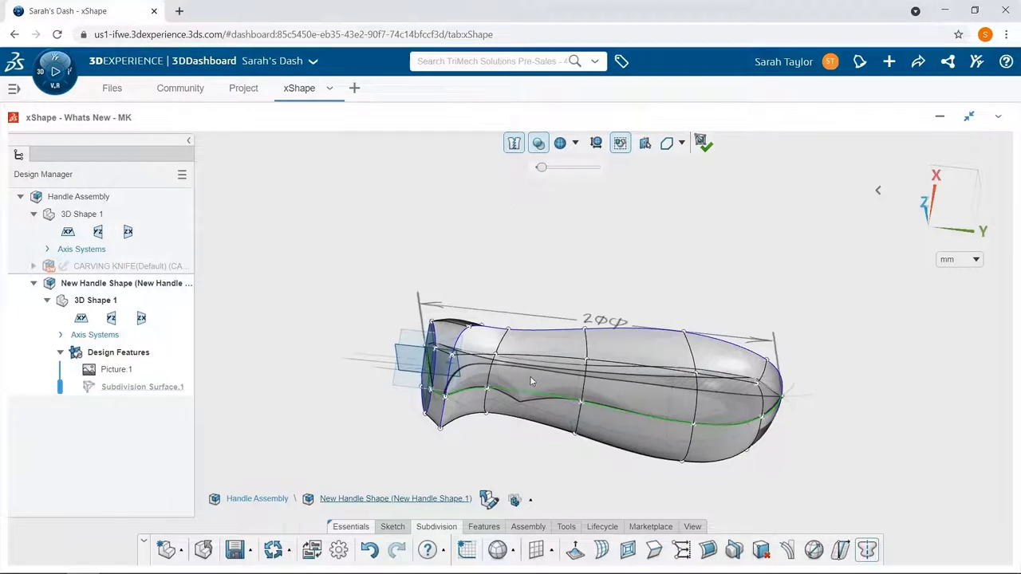
scroll(528, 381, down, 3)
click(681, 145)
click(679, 166)
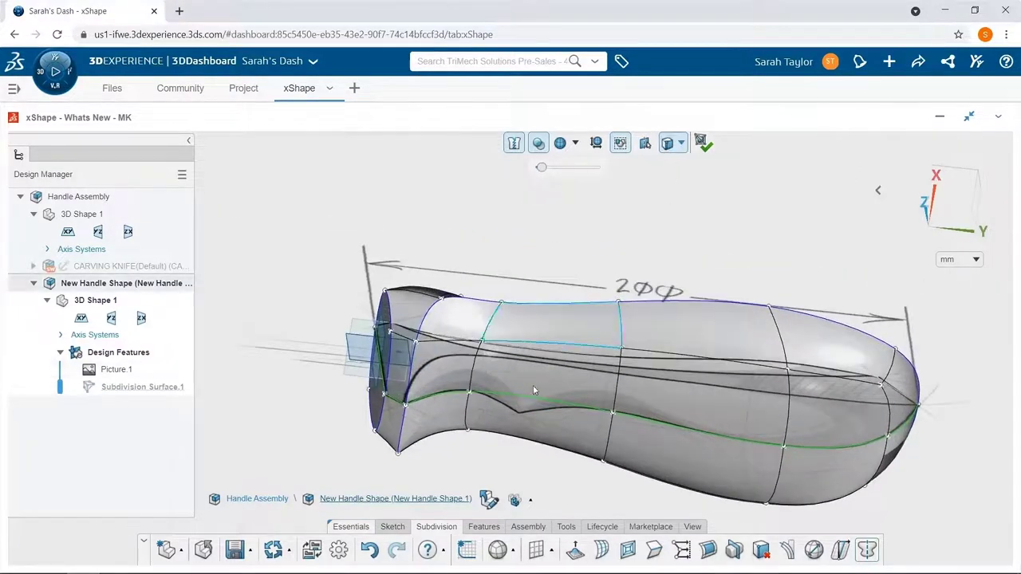
click(521, 383)
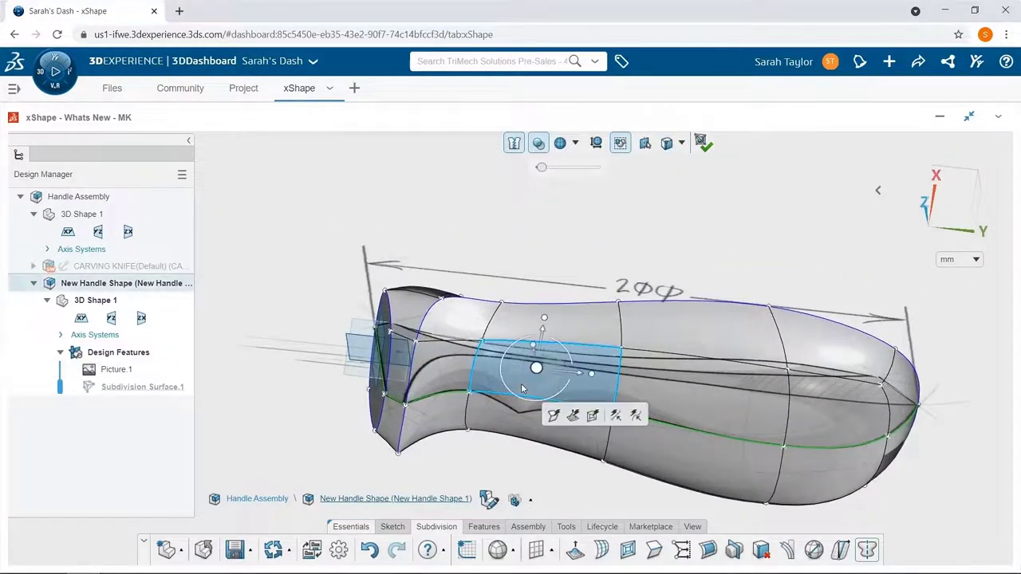
click(574, 417)
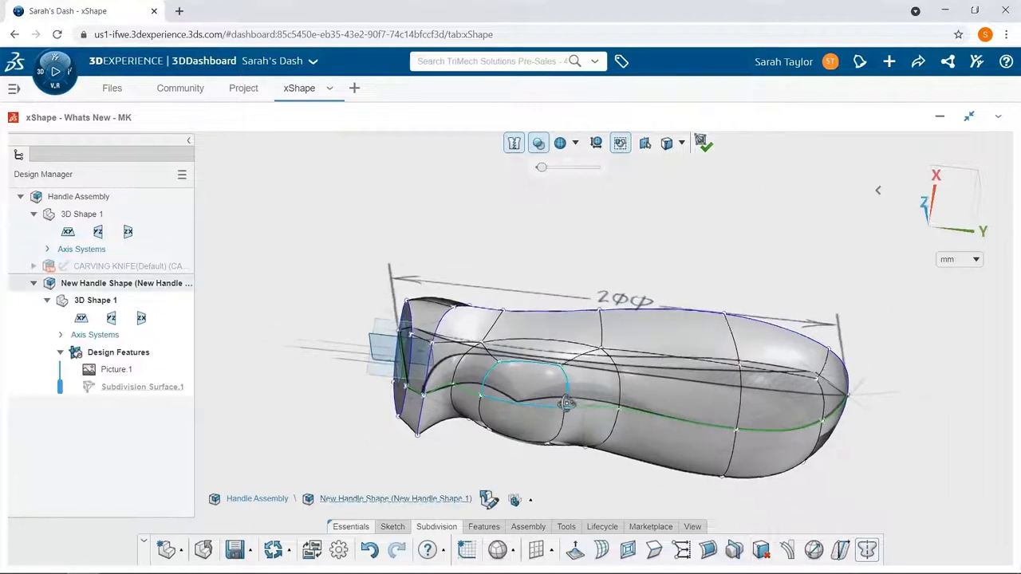
Select both mirrored extruded faces on the underside and scale them down into a small finger ridge matching the sketched peak.
middle_drag(565, 407, 488, 424)
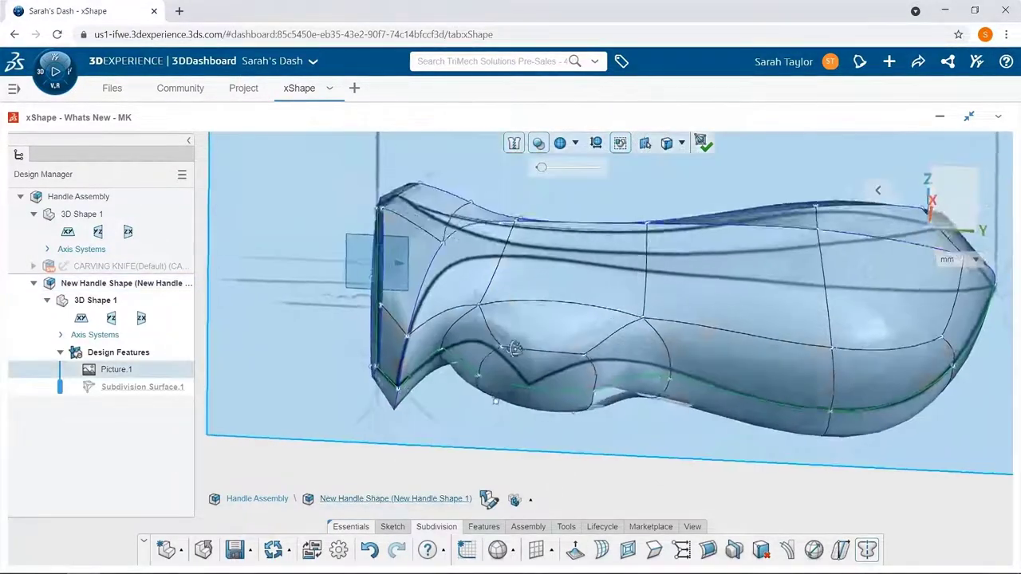
middle_drag(517, 345, 537, 390)
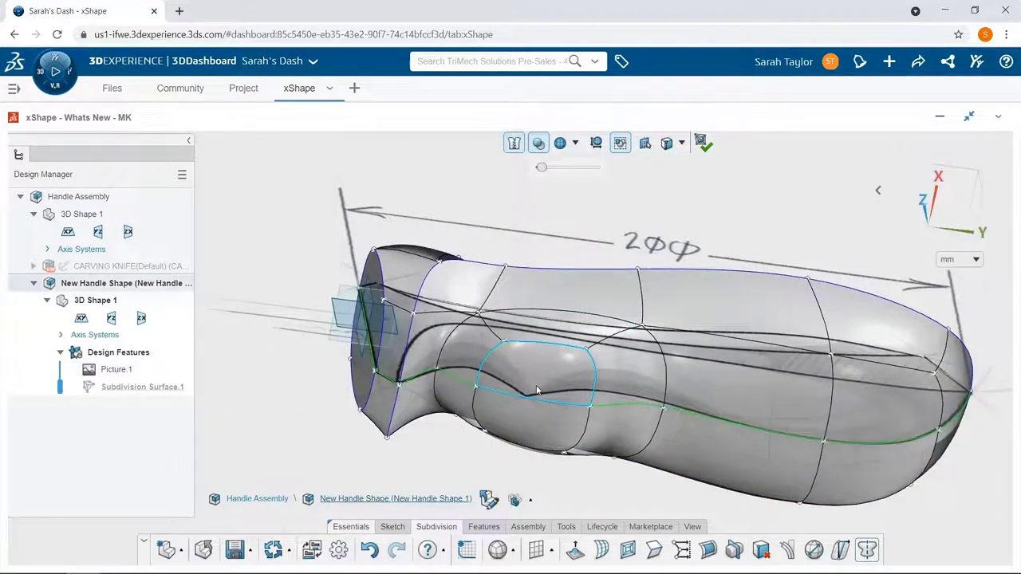
click(523, 429)
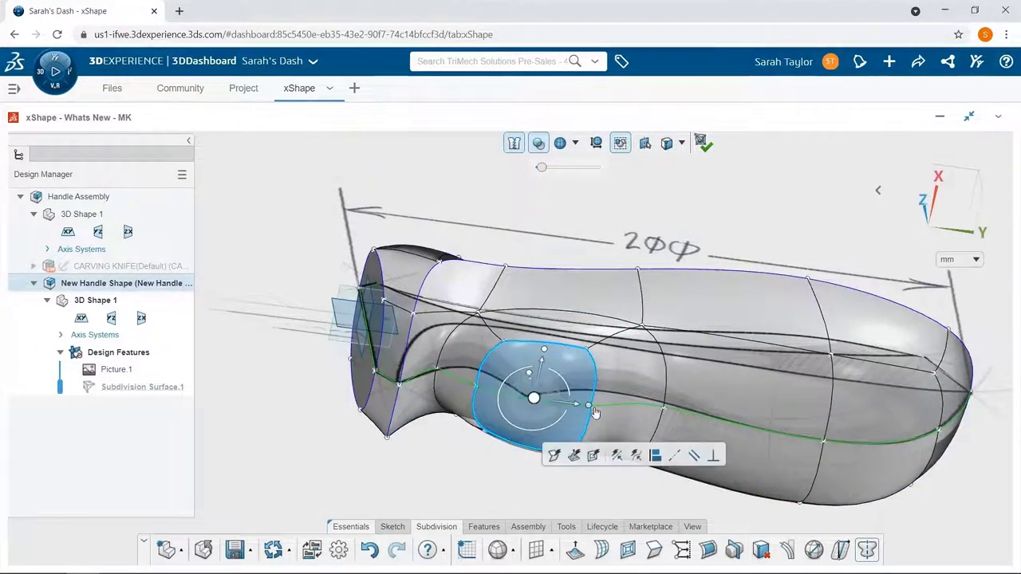
drag(587, 409, 574, 408)
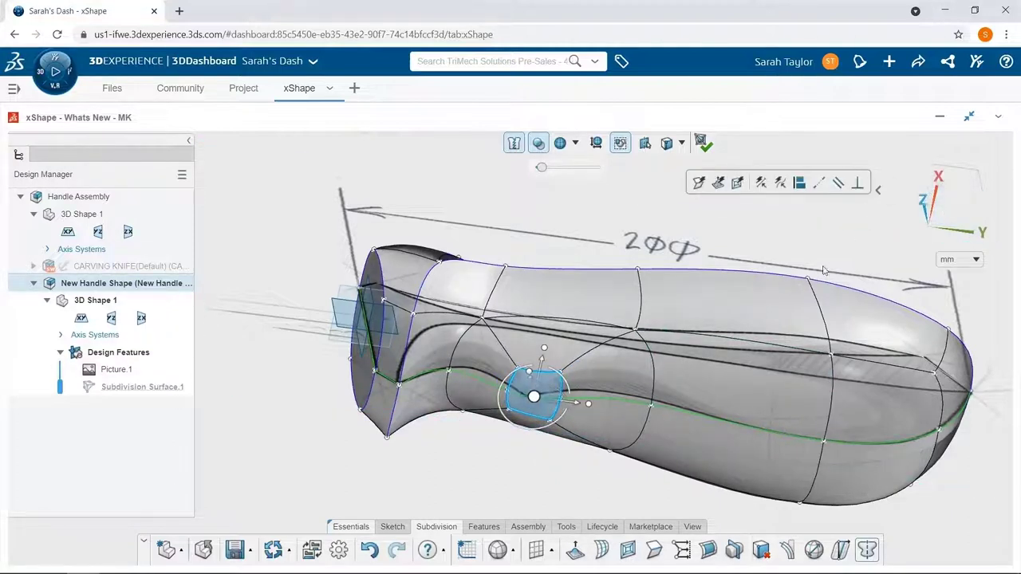
middle_drag(818, 284, 804, 372)
click(955, 186)
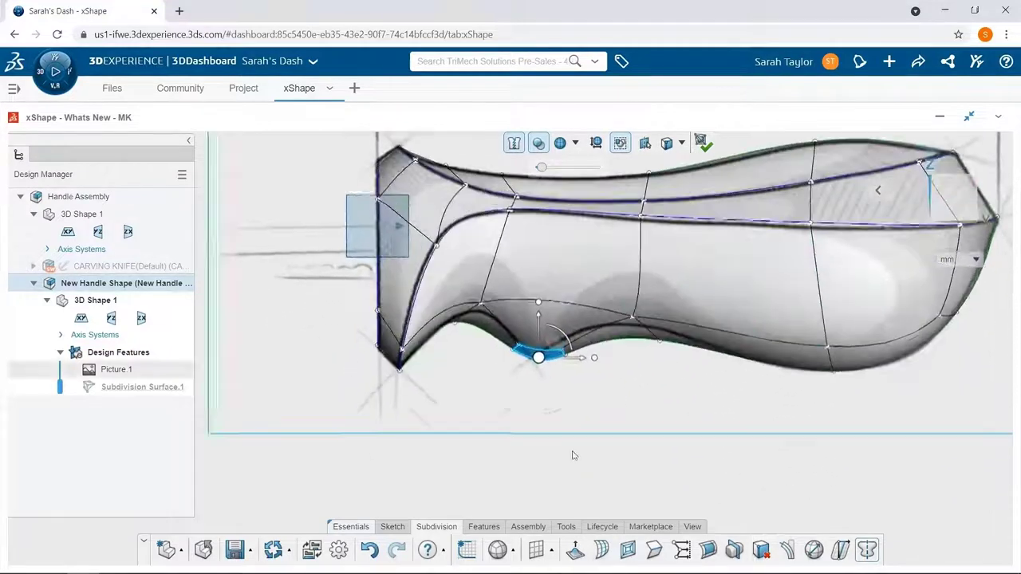
Refine the points and edges around the finger ridge and the rear underside to follow the sketched lower contour.
click(695, 492)
scroll(505, 332, up, 2)
scroll(504, 331, down, 5)
drag(434, 293, 463, 277)
drag(779, 325, 754, 314)
scroll(556, 356, up, 4)
scroll(878, 381, down, 2)
click(832, 372)
click(577, 323)
drag(832, 372, 809, 369)
scroll(513, 349, up, 4)
key(ctrl+1)
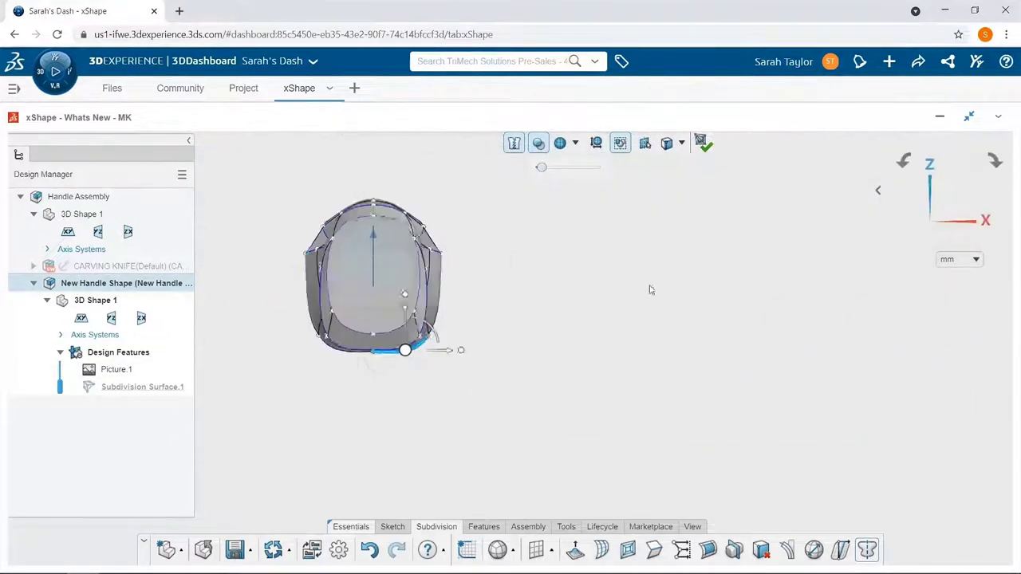
Check the handle's shape from the end, underneath and against the side sketch, and finish editing the subdivision surface.
scroll(412, 256, down, 3)
ctrl+middle_drag(412, 256, 586, 346)
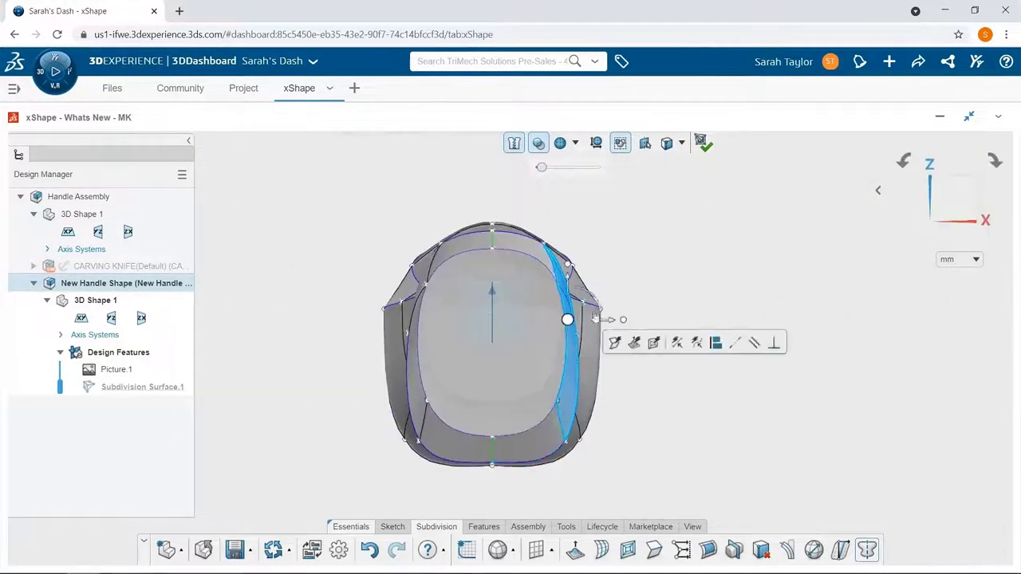
key(ctrl+5)
click(463, 341)
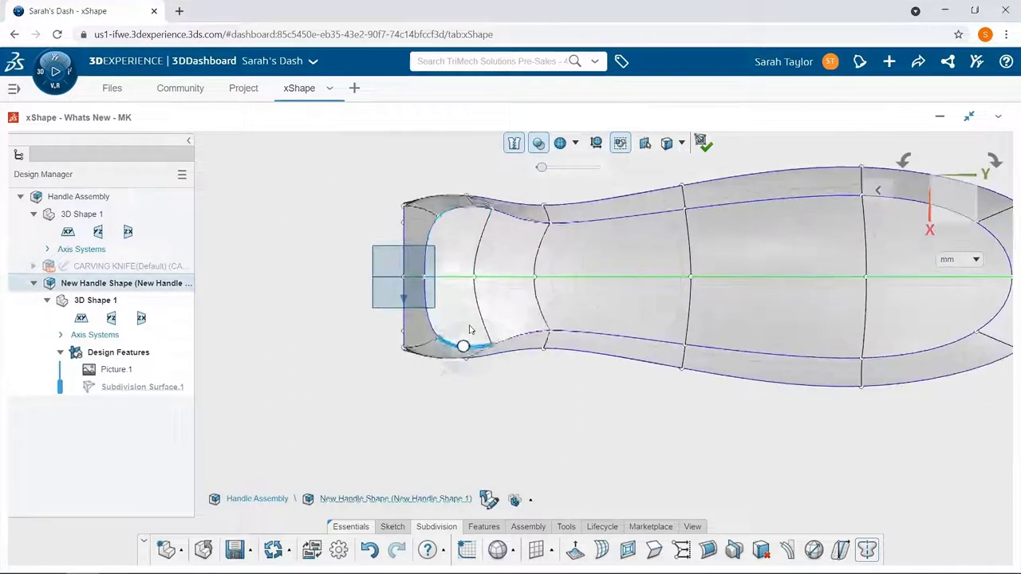
key(ctrl+1)
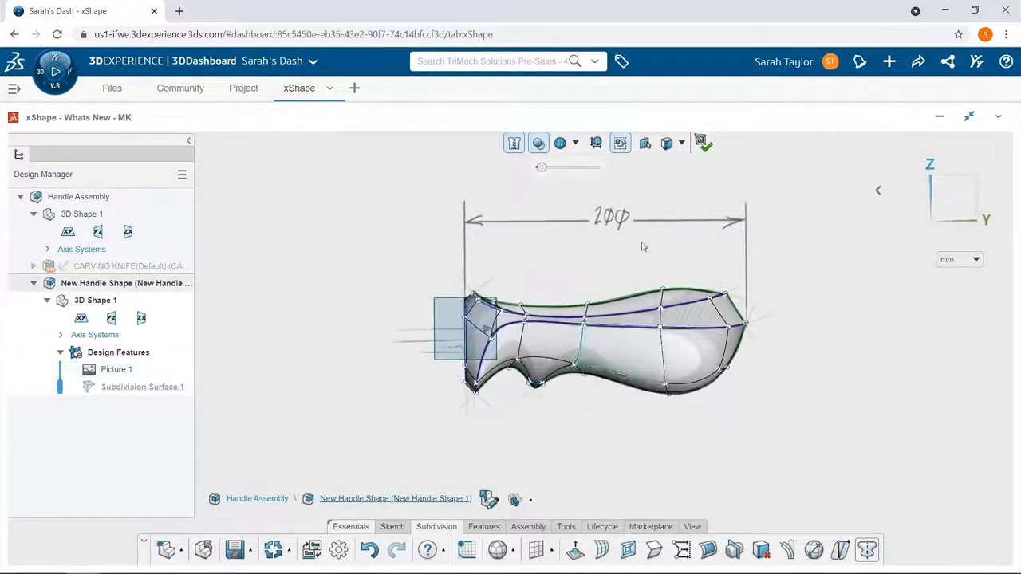
click(702, 141)
Review the finished handle together with the carving knife blade and save the handle assembly.
scroll(663, 302, down, 3)
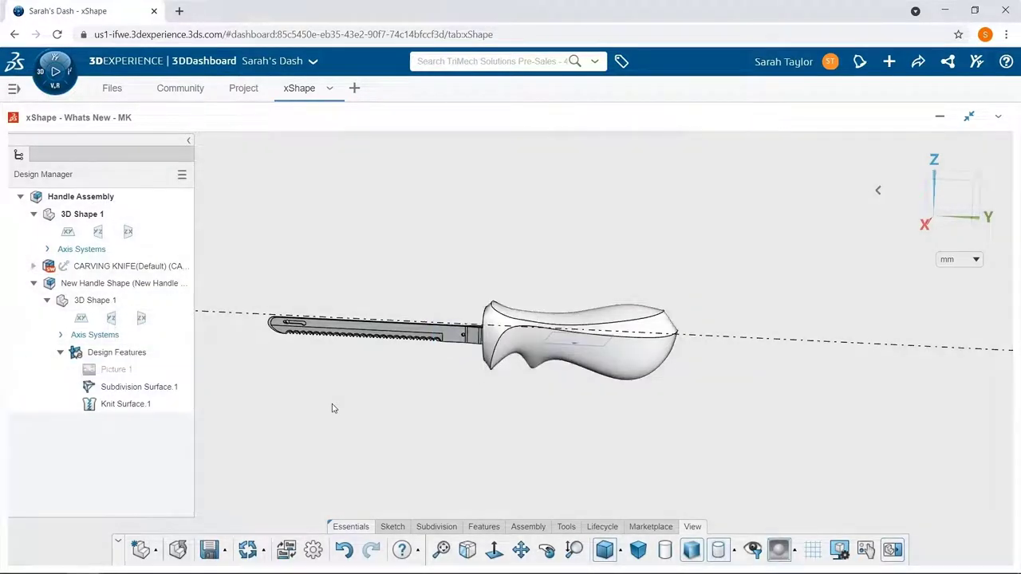
scroll(323, 394, up, 3)
scroll(326, 371, down, 4)
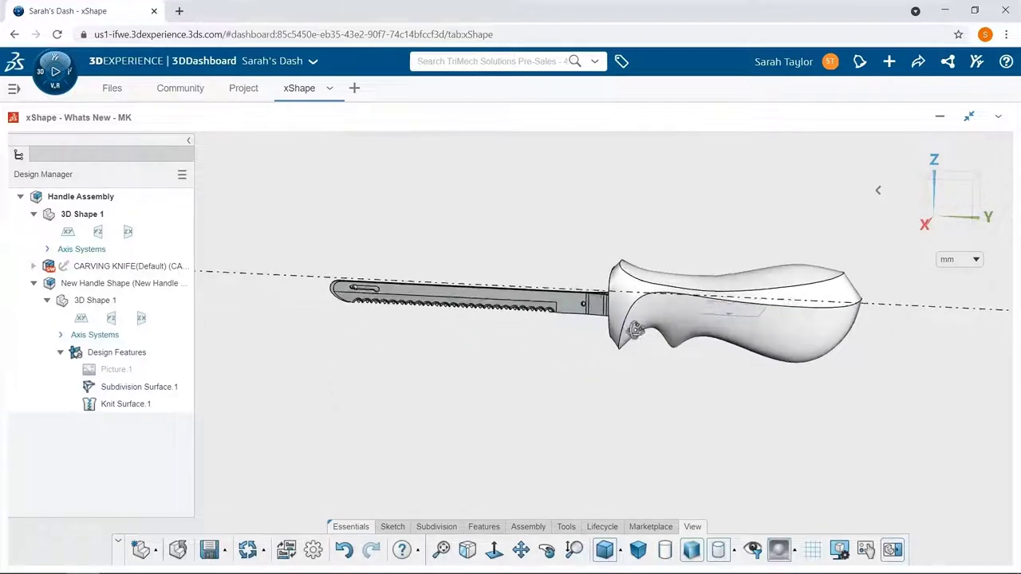
mouse_move(629, 344)
middle_down()
mouse_move(656, 268)
mouse_move(561, 346)
mouse_move(462, 369)
mouse_move(658, 281)
mouse_move(660, 264)
mouse_move(624, 339)
mouse_move(634, 353)
middle_up()
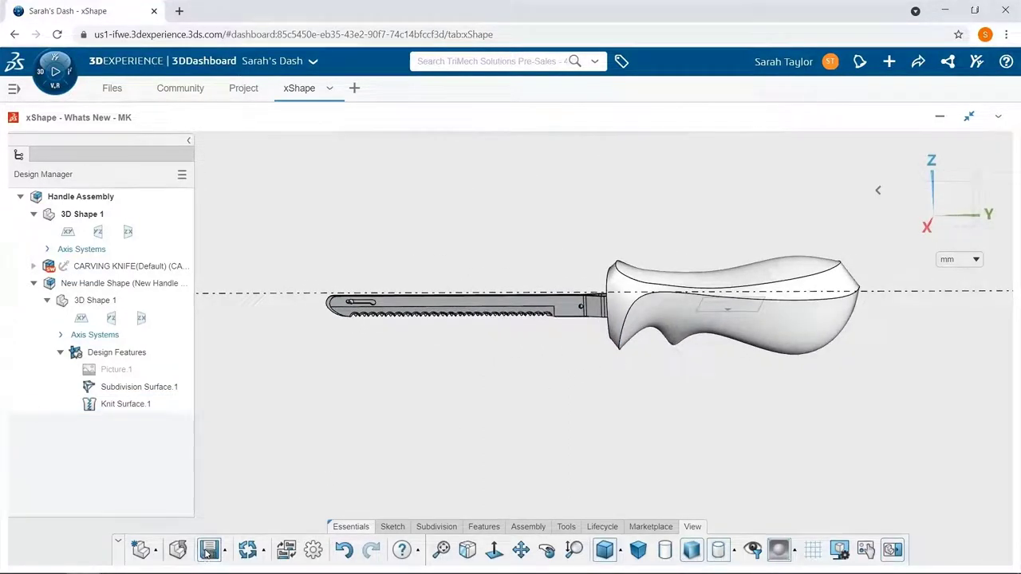
click(209, 551)
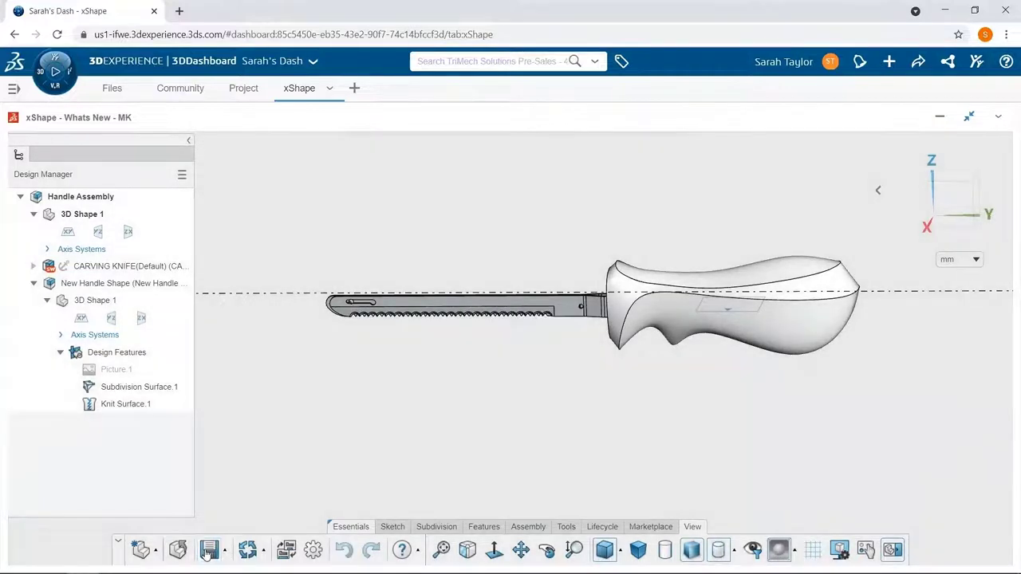
Restore the xShape widget to its split dashboard size and move the "Handle Design Using xShape" task from In Work to Completed.
scroll(713, 327, up, 4)
scroll(711, 324, down, 2)
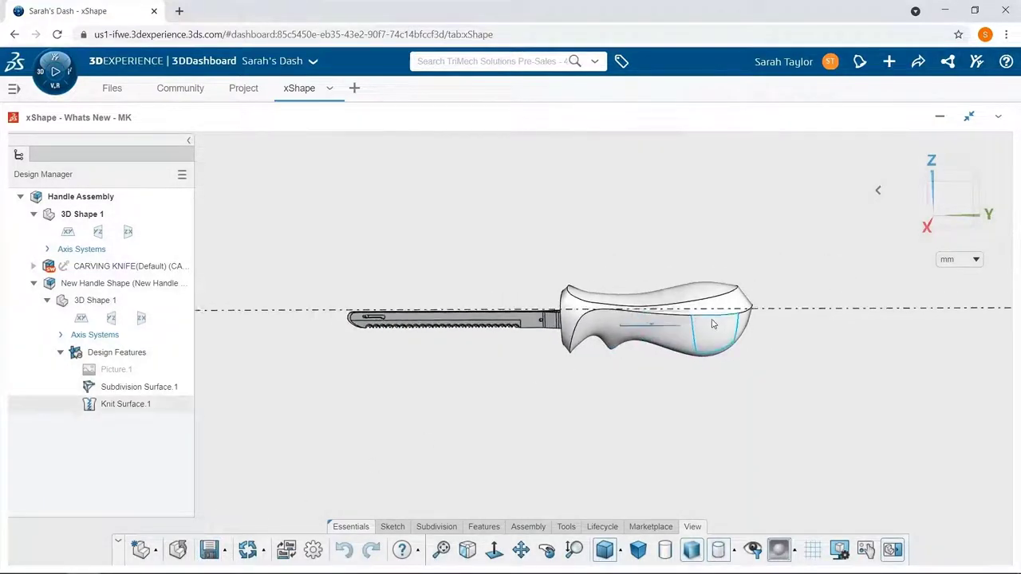
click(970, 118)
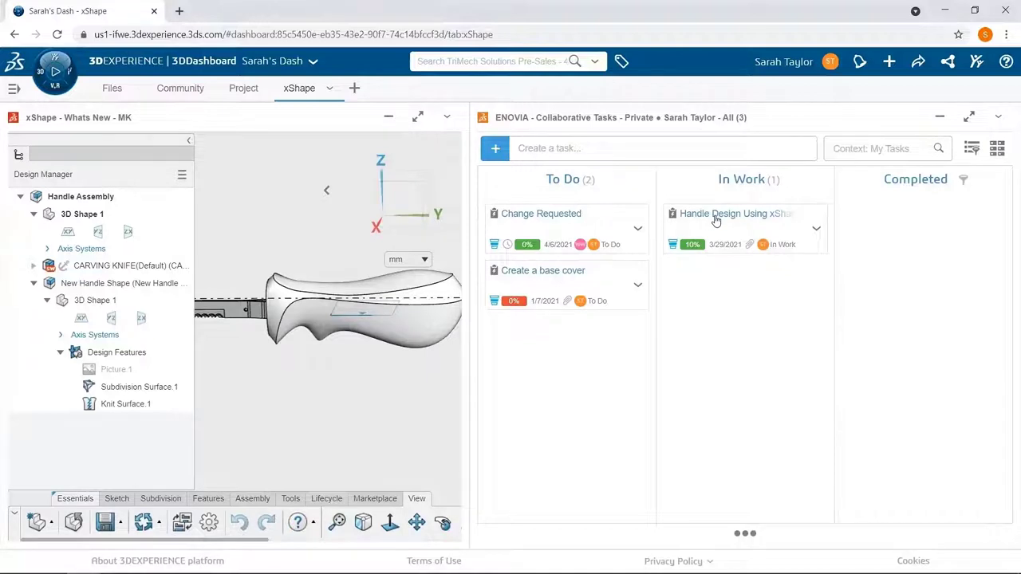
drag(716, 221, 907, 230)
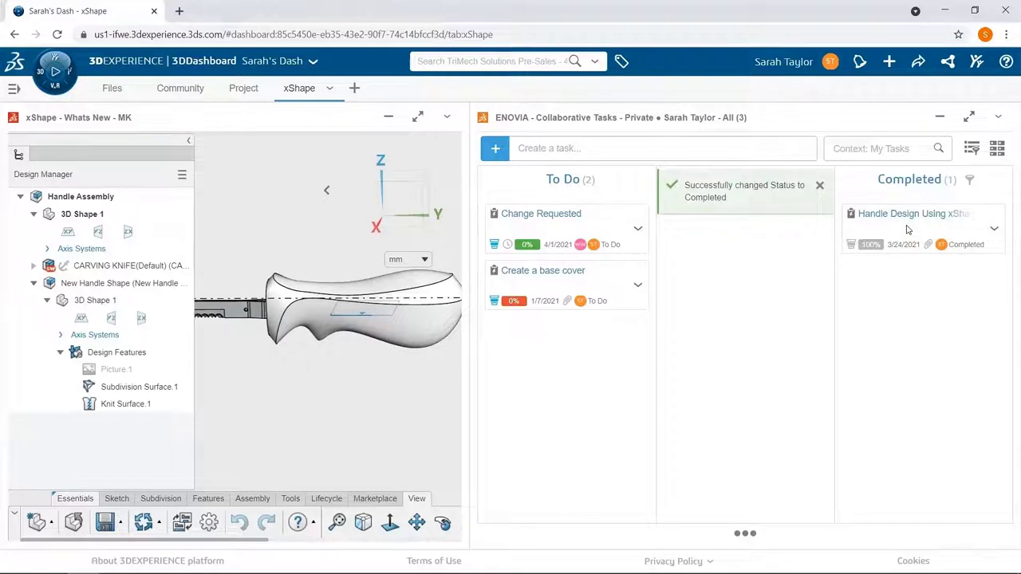